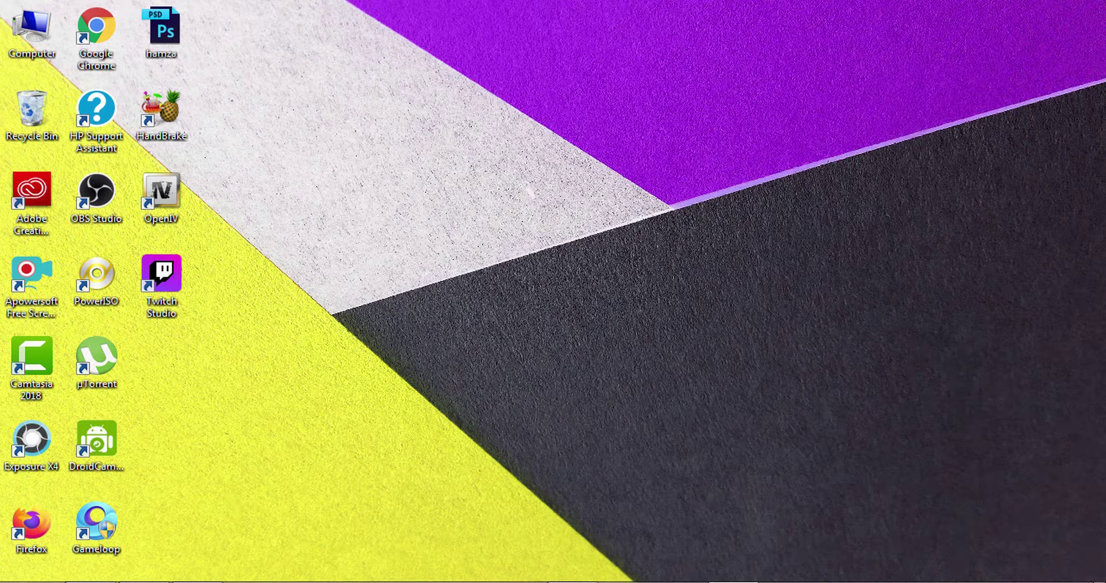
# Step: Duplicate Background as Background copy, then stack default Brightness/Contrast 1 and Levels 1 adjustment layers above it
pyautogui.moveTo(197, 581)
pyautogui.click(198, 571)
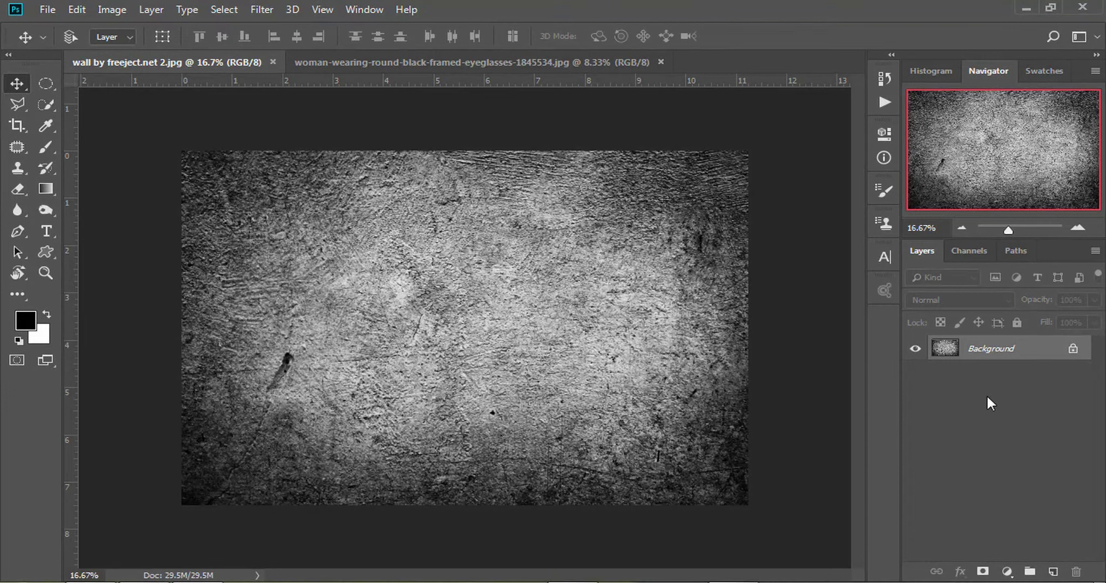
pyautogui.moveTo(1023, 358); pyautogui.dragTo(1056, 568)
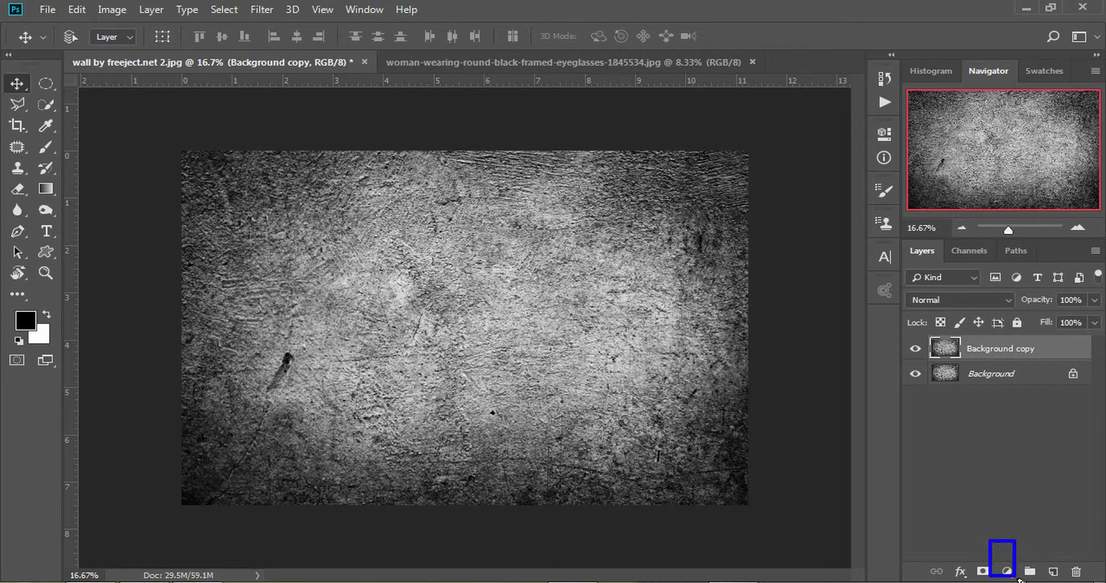
pyautogui.click(1007, 573)
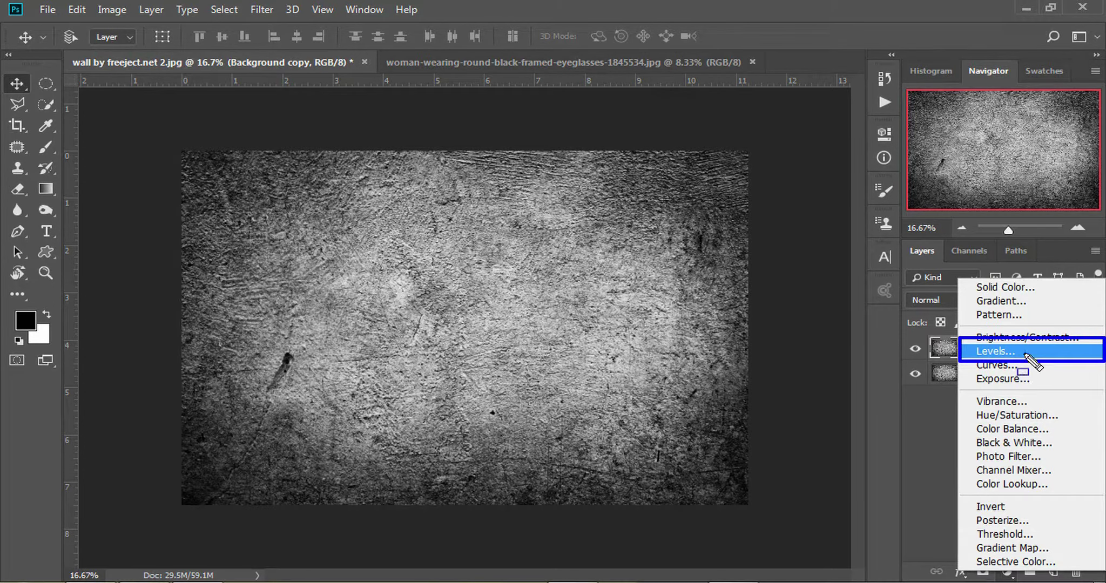
pyautogui.click(1007, 572)
pyautogui.click(997, 354)
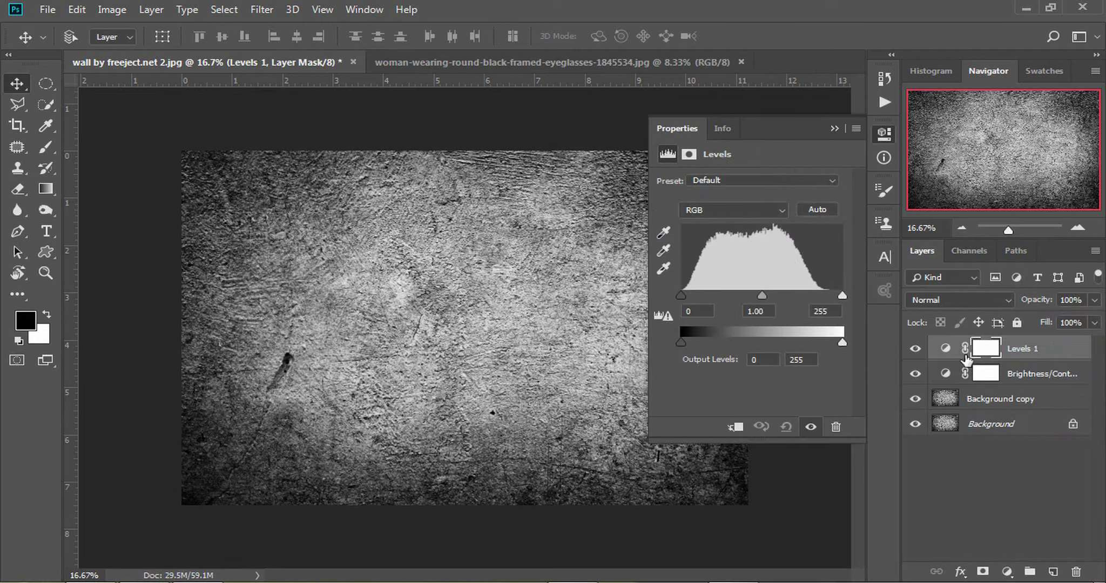
# Step: Delete the Brightness/Contrast layer and try out the Levels input sliders
pyautogui.moveTo(1036, 374); pyautogui.dragTo(1076, 572)
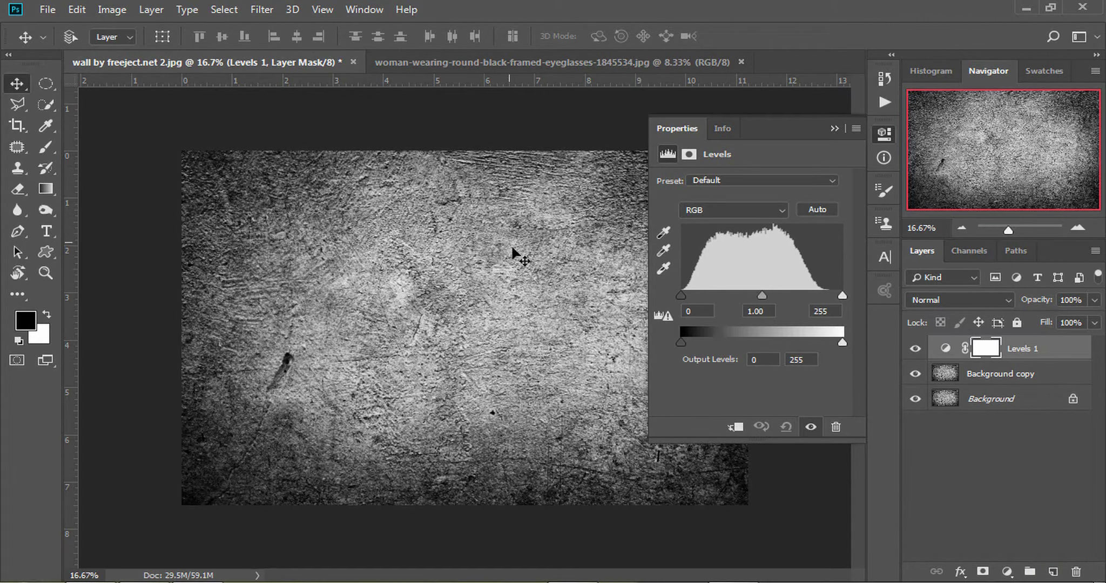
pyautogui.scroll(1, 485, 260)
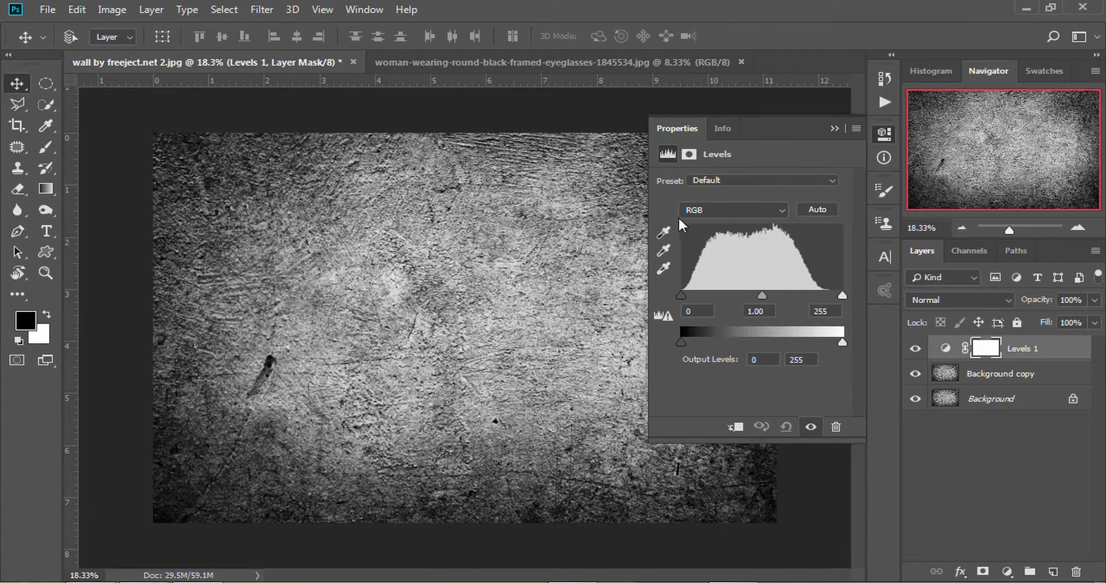
pyautogui.moveTo(674, 216)
pyautogui.mouseDown()
pyautogui.moveTo(699, 304)
pyautogui.moveTo(852, 304)
pyautogui.mouseUp()
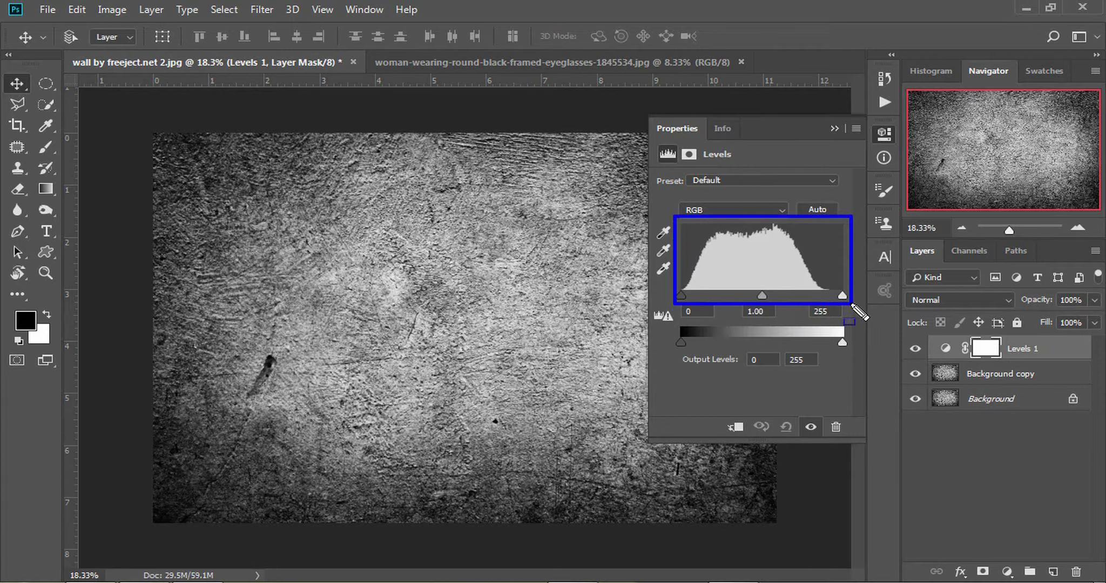
pyautogui.press('Escape')
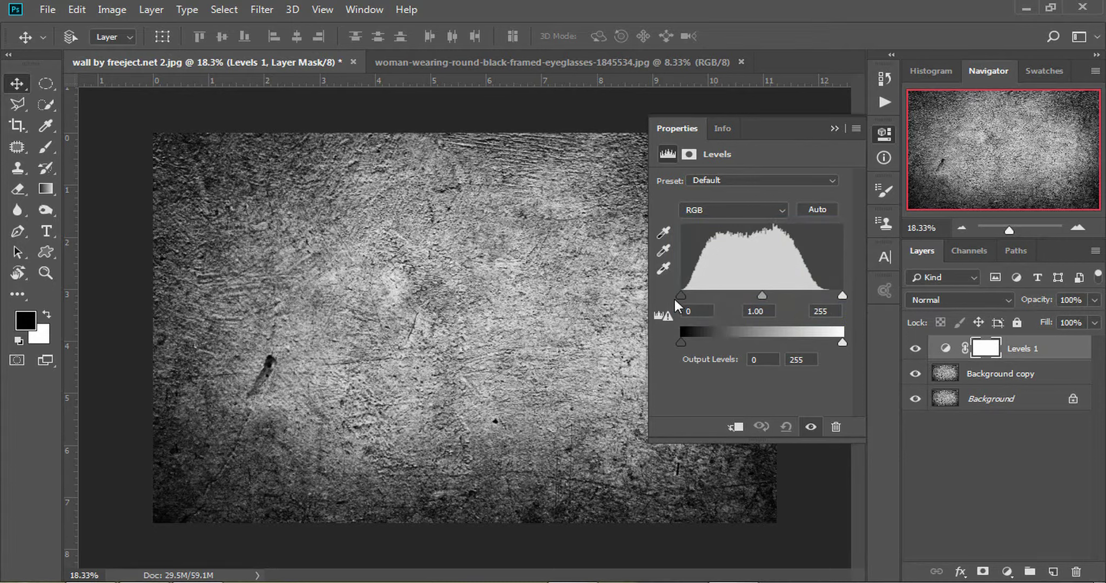
pyautogui.moveTo(672, 285); pyautogui.dragTo(687, 303)
pyautogui.moveTo(752, 285); pyautogui.dragTo(771, 304)
pyautogui.moveTo(831, 283); pyautogui.dragTo(852, 304)
pyautogui.press('Escape')
# Step: Raise Levels 1's black input level to 52 and move the Levels properties panel
pyautogui.hotkey('ctrl', '2')
pyautogui.moveTo(825, 276); pyautogui.dragTo(854, 309)
pyautogui.moveTo(669, 279); pyautogui.dragTo(693, 307)
pyautogui.press('Escape')
pyautogui.moveTo(748, 276); pyautogui.dragTo(775, 304)
pyautogui.moveTo(669, 278)
pyautogui.mouseDown()
pyautogui.moveTo(769, 306)
pyautogui.moveTo(821, 306)
pyautogui.moveTo(695, 303)
pyautogui.mouseUp()
pyautogui.moveTo(682, 292); pyautogui.dragTo(714, 291)
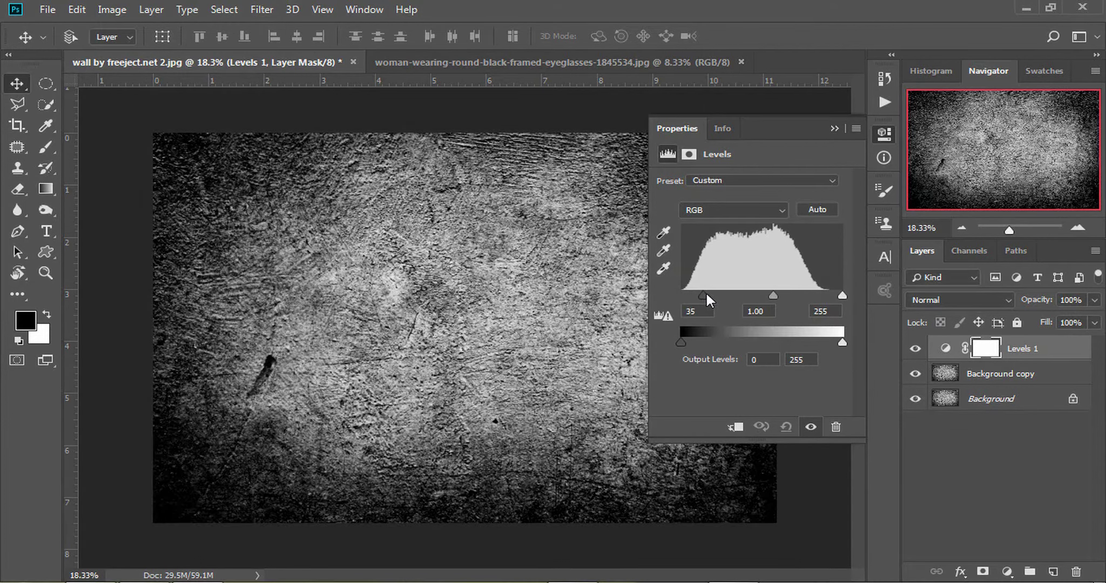
pyautogui.moveTo(808, 131)
pyautogui.mouseDown()
pyautogui.moveTo(822, 180)
pyautogui.moveTo(1061, 62)
pyautogui.mouseUp()
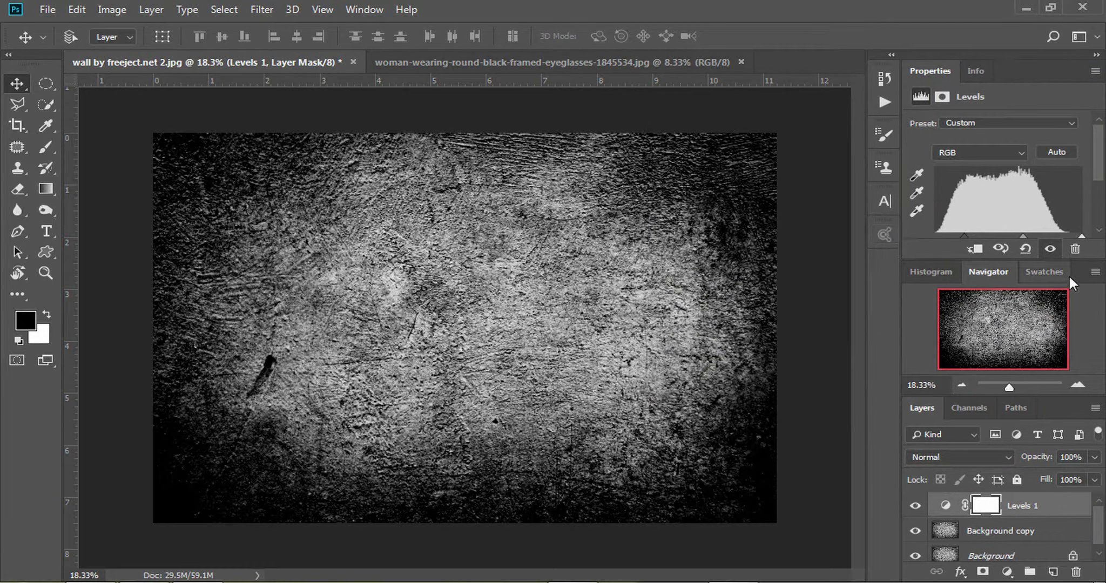
# Step: Close the Navigator, Histogram and Swatches panels to clear the dock
pyautogui.rightClick(1069, 275)
pyautogui.click(967, 298)
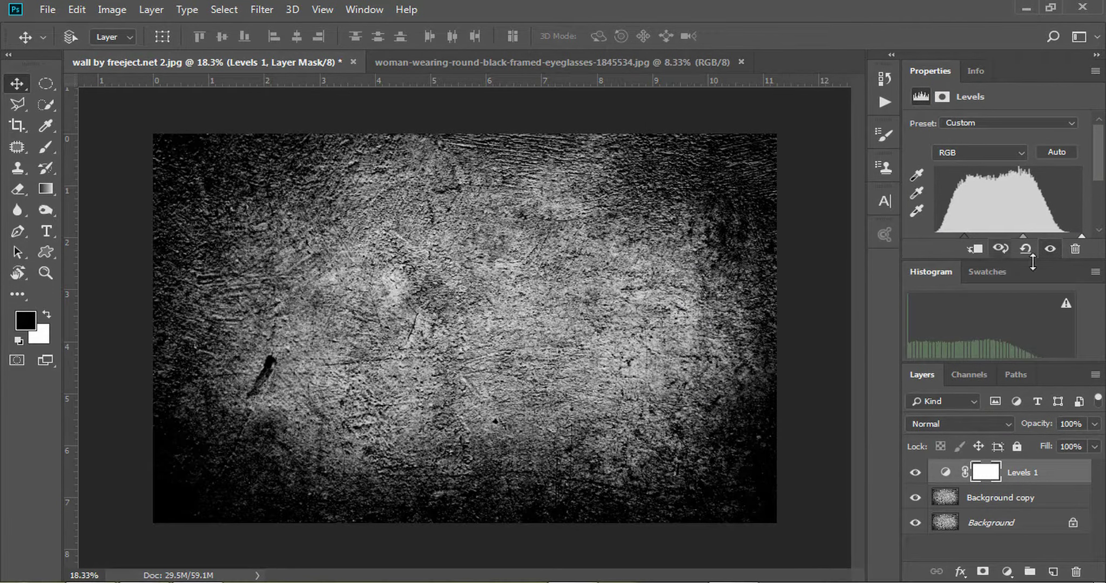
pyautogui.click(1095, 271)
pyautogui.click(1013, 408)
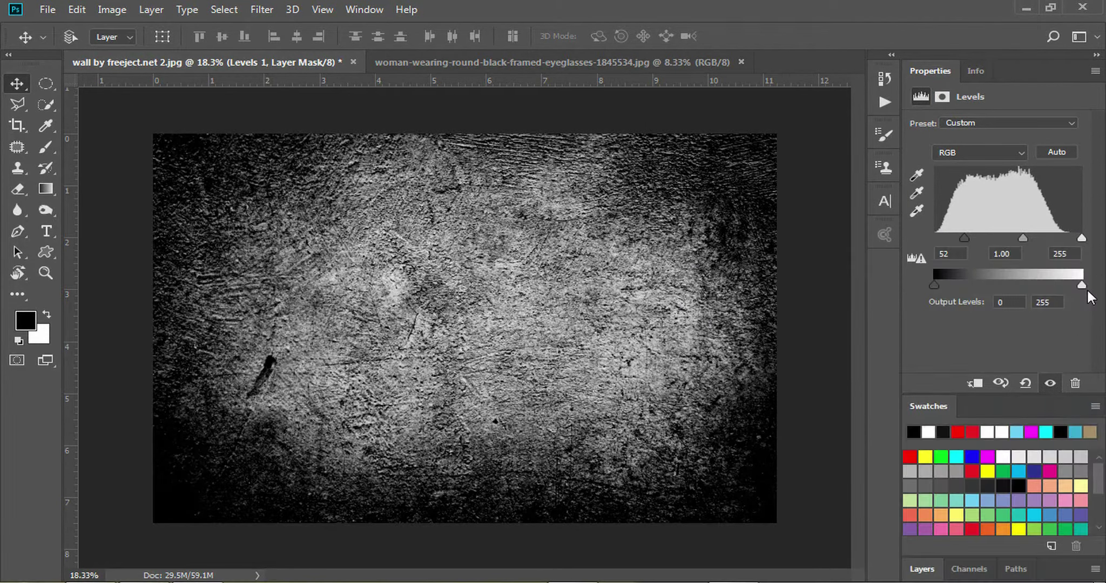
pyautogui.moveTo(1026, 351); pyautogui.dragTo(1026, 265)
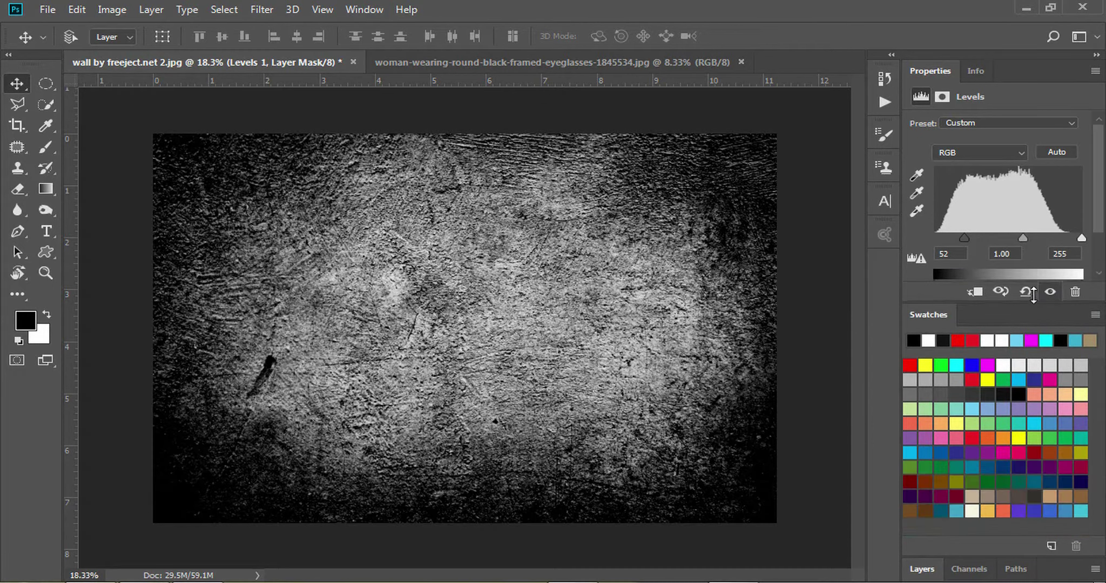
pyautogui.click(1096, 317)
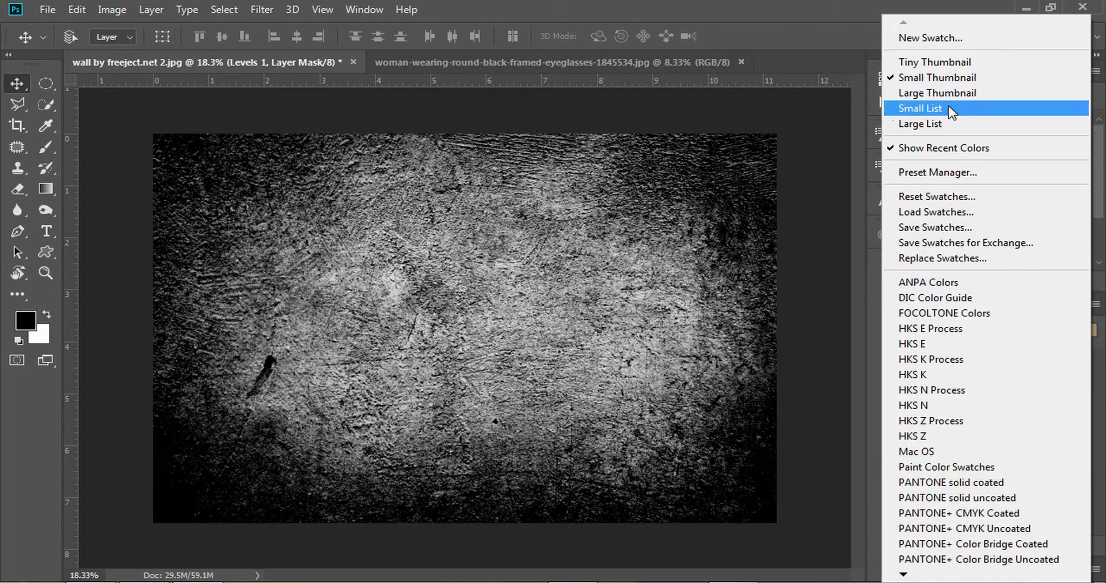
pyautogui.click(861, 163)
pyautogui.click(1095, 304)
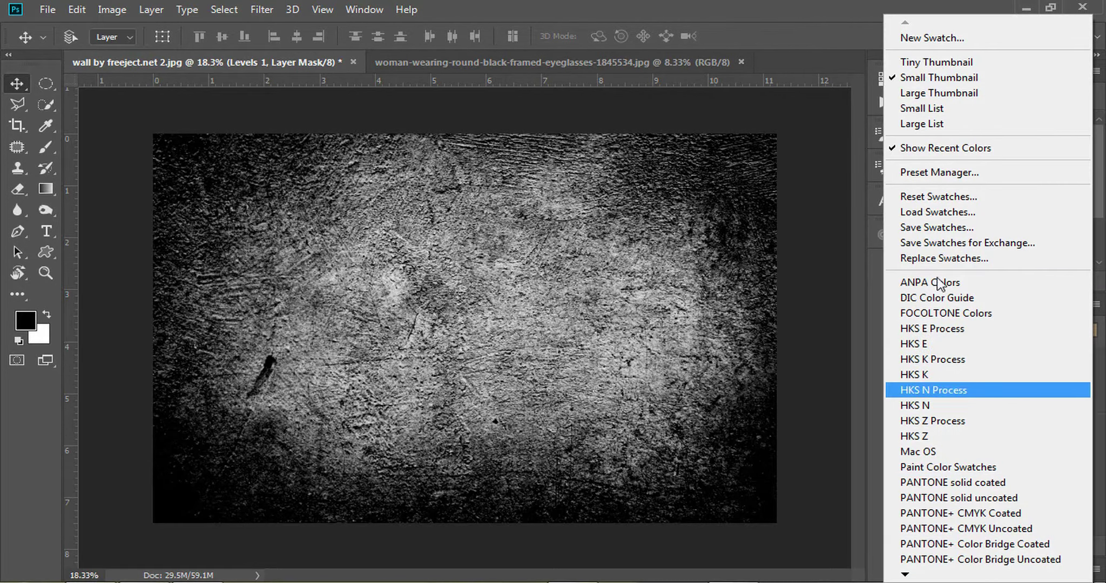
pyautogui.click(852, 347)
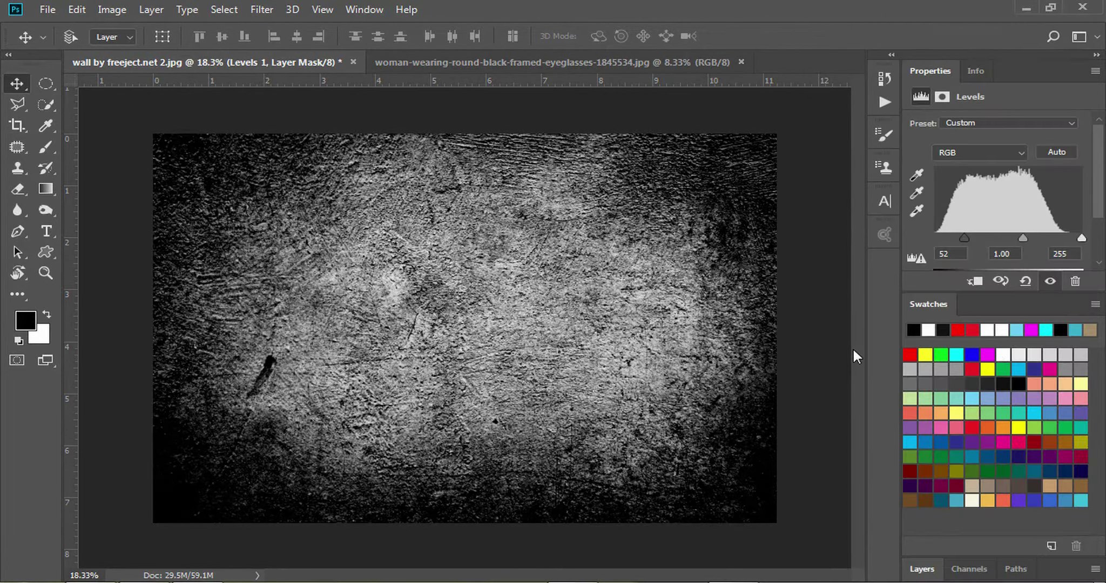
pyautogui.rightClick(926, 295)
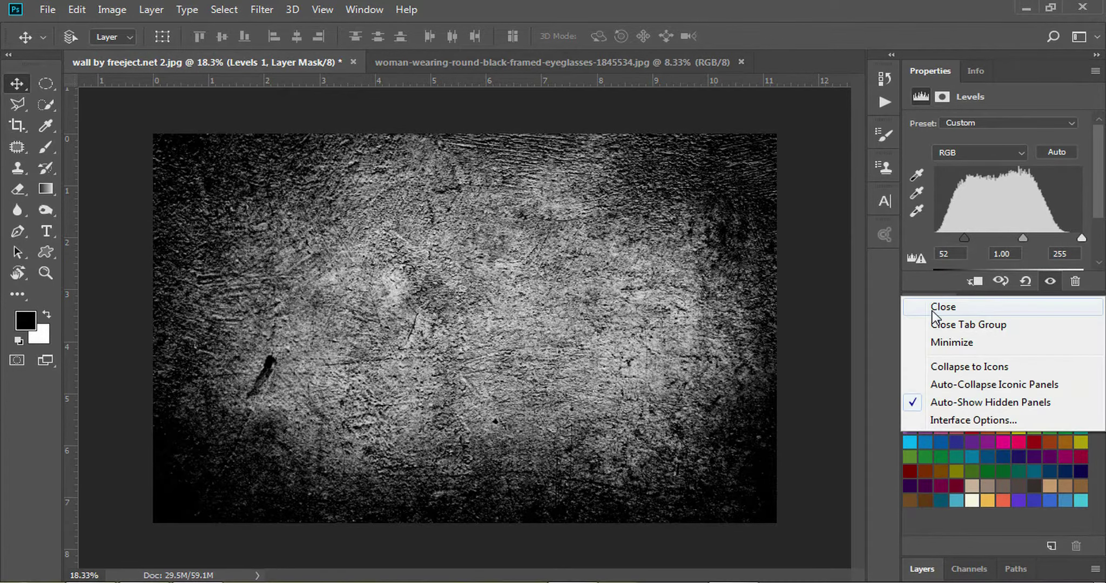
pyautogui.click(943, 307)
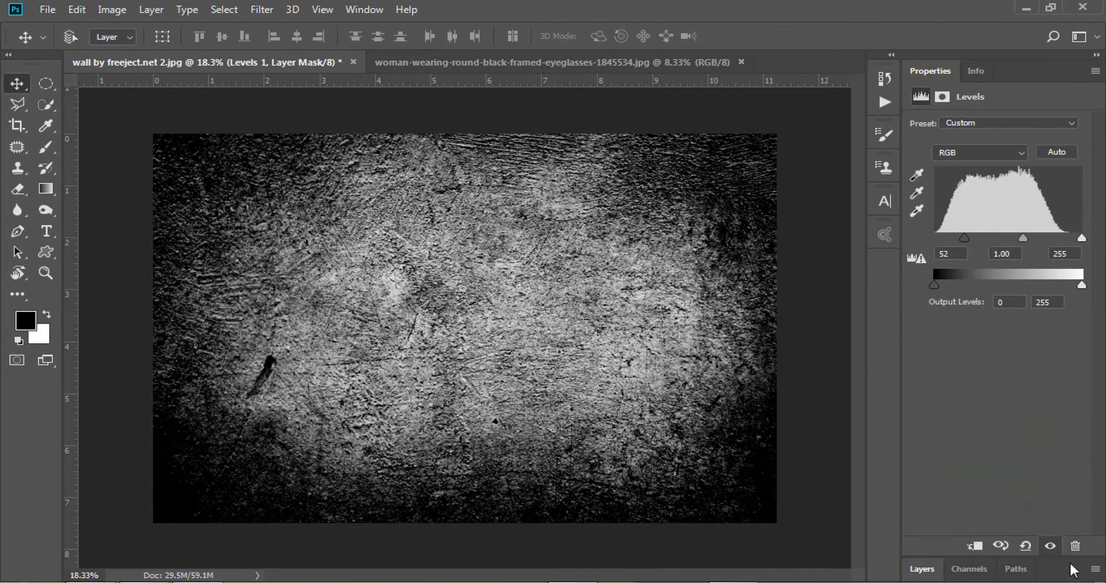
# Step: Detach the Layers group, dock the Levels properties beside it, and separate the Layers panel
pyautogui.moveTo(1069, 564)
pyautogui.mouseDown()
pyautogui.moveTo(1061, 362)
pyautogui.moveTo(1102, 340)
pyautogui.mouseUp()
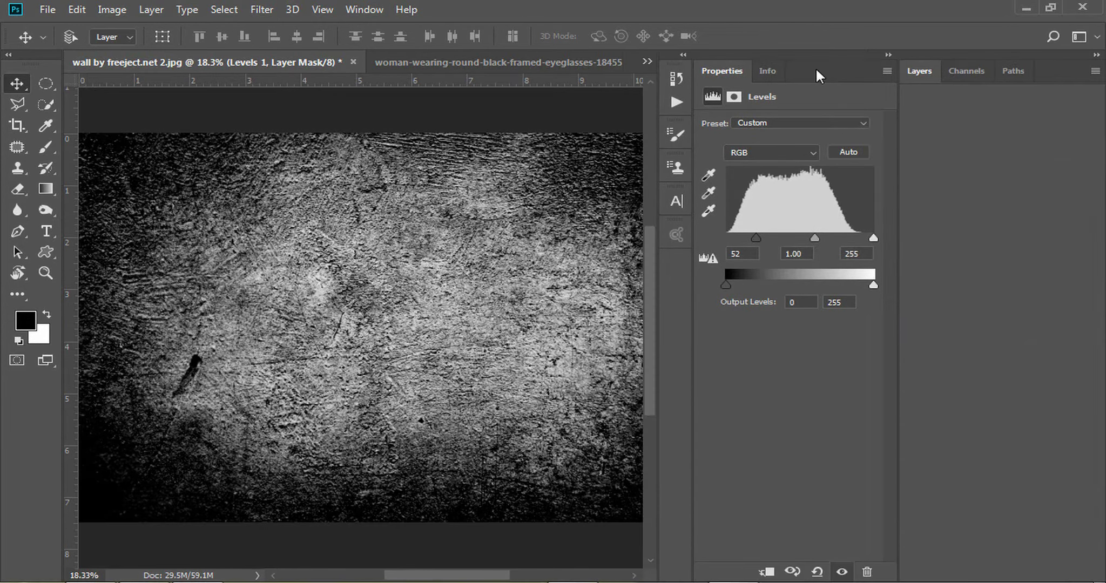
pyautogui.moveTo(818, 75); pyautogui.dragTo(1036, 68)
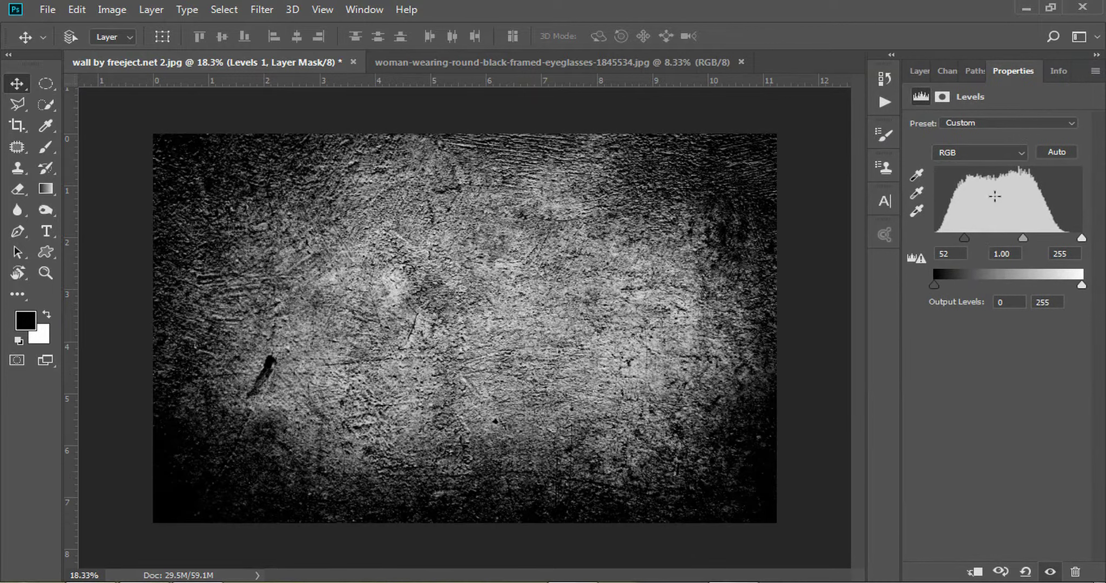
pyautogui.click(924, 73)
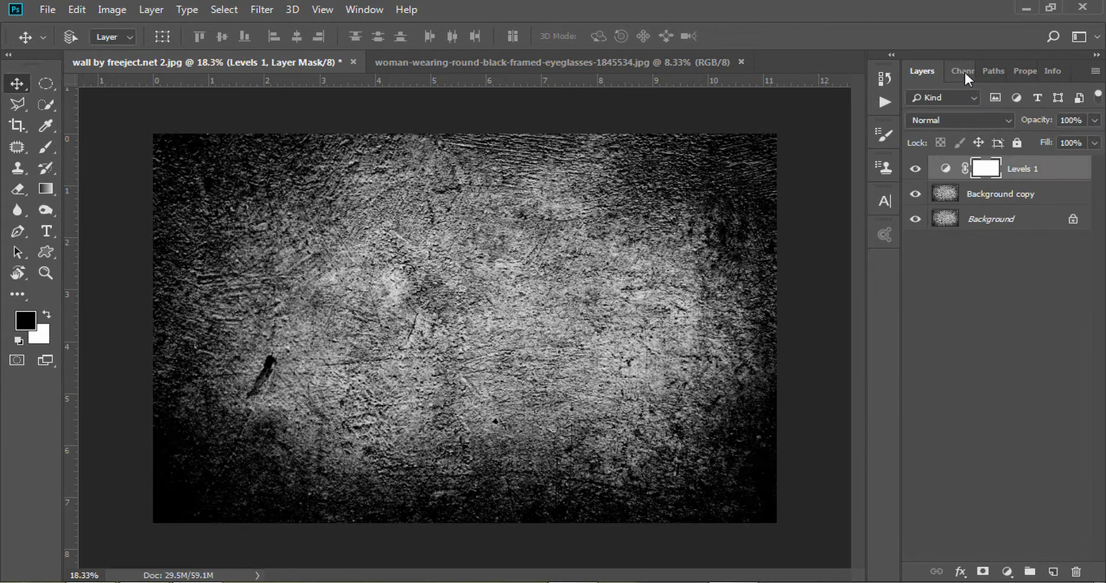
pyautogui.moveTo(921, 71); pyautogui.dragTo(934, 266)
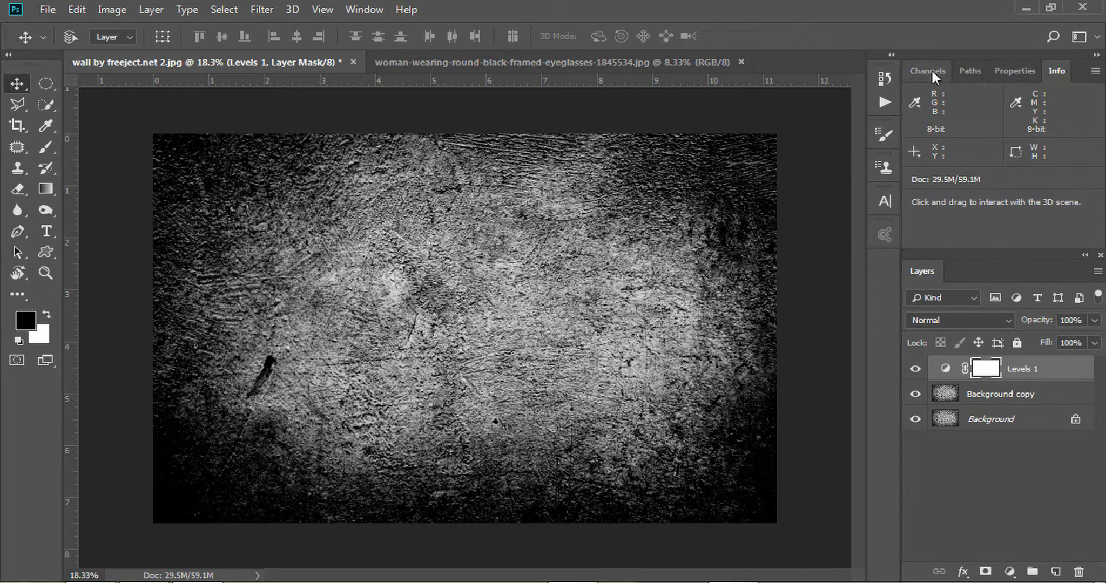
pyautogui.click(927, 70)
pyautogui.click(1053, 71)
pyautogui.click(1020, 71)
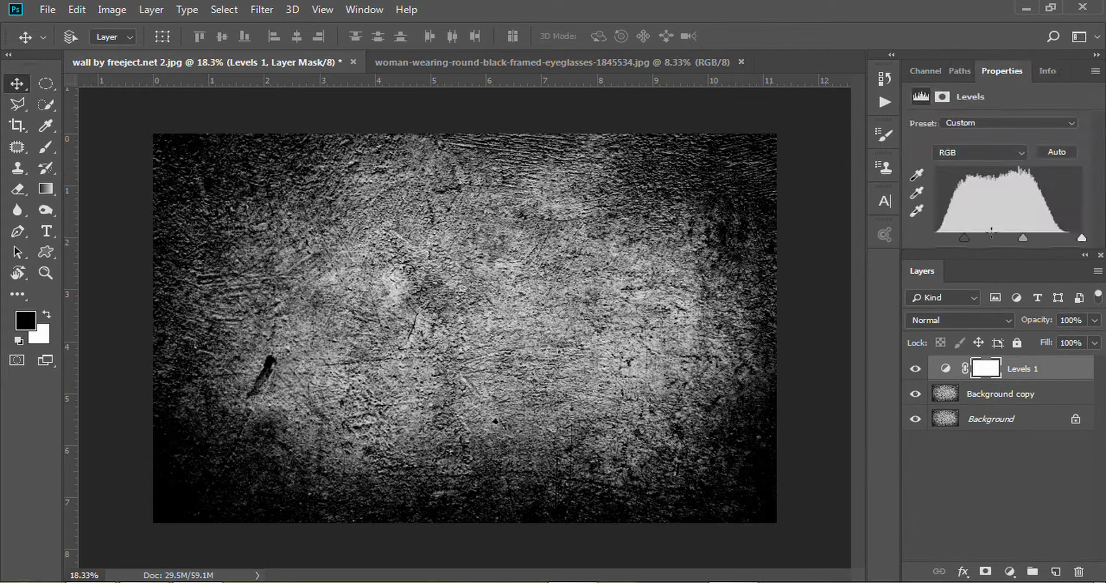
# Step: Reveal the Levels input/output fields, widen the dock, reselect Levels 1, and float the layers list
pyautogui.moveTo(1012, 251)
pyautogui.mouseDown()
pyautogui.moveTo(1020, 332)
pyautogui.moveTo(1004, 313)
pyautogui.mouseUp()
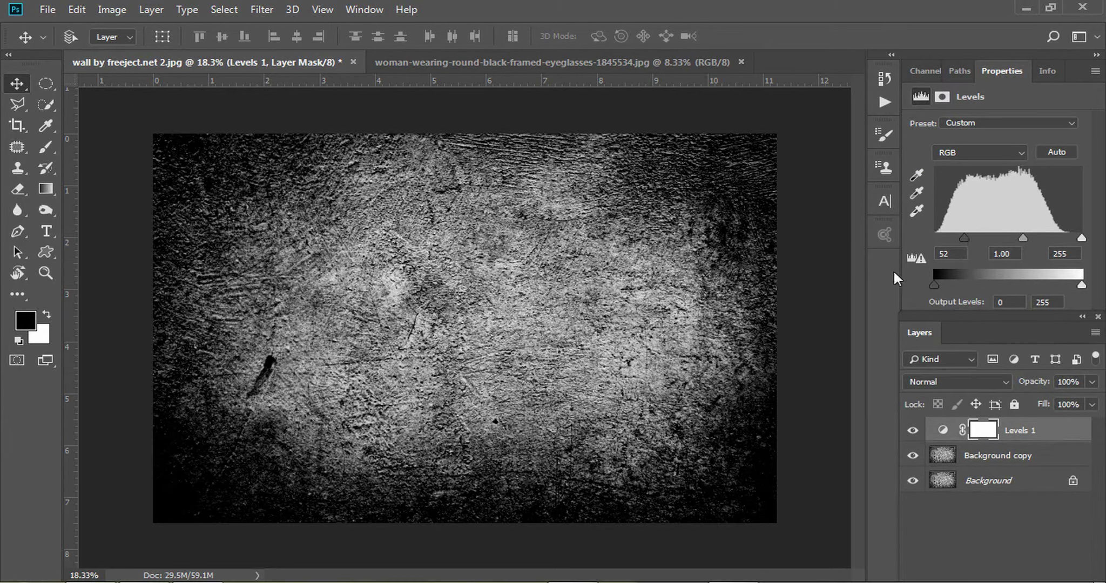
pyautogui.moveTo(899, 277); pyautogui.dragTo(790, 274)
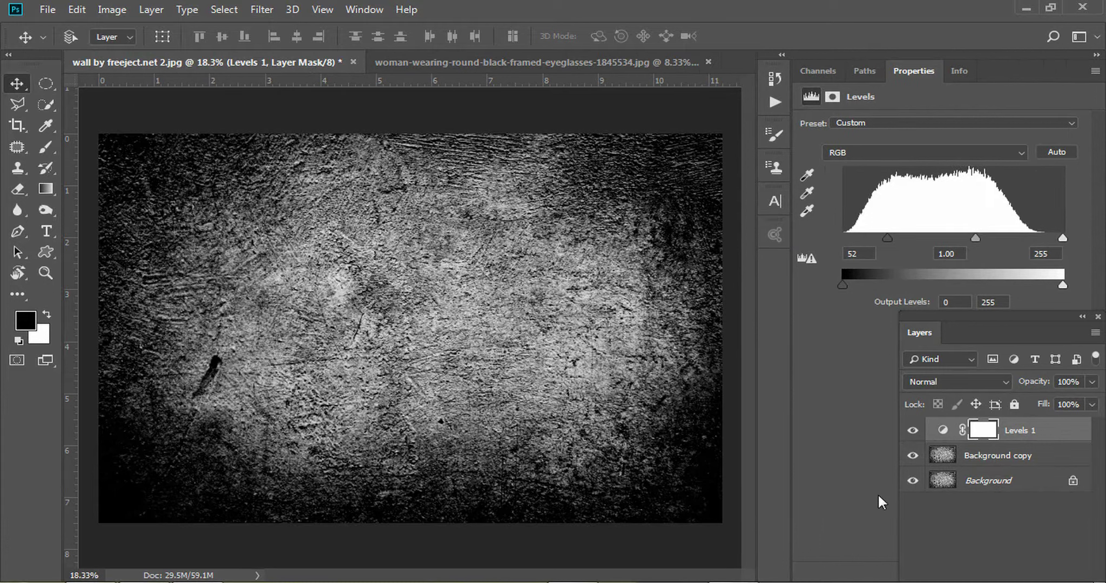
pyautogui.click(900, 540)
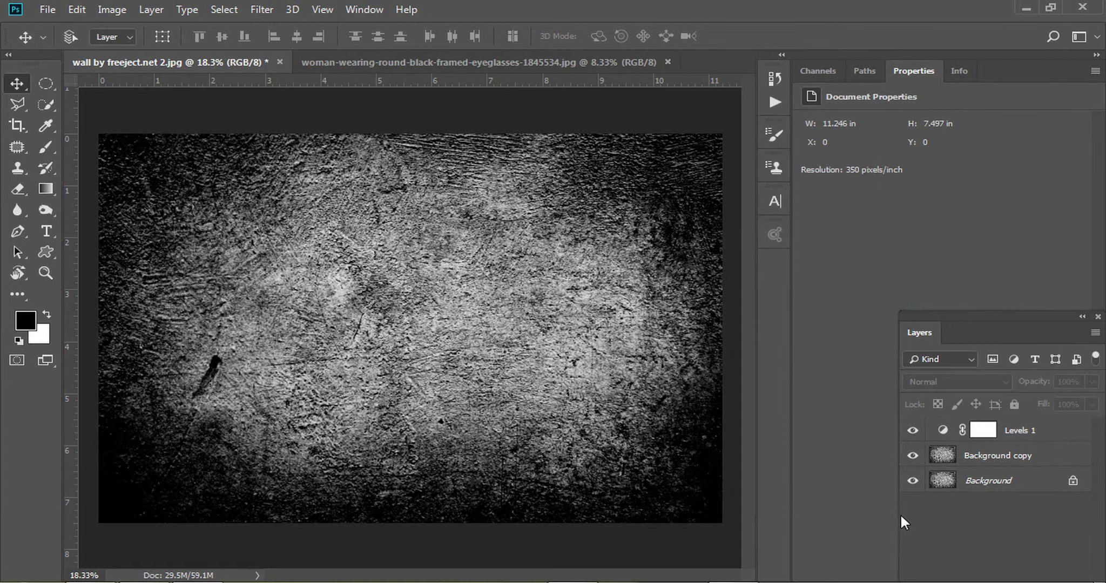
pyautogui.moveTo(899, 513); pyautogui.dragTo(840, 508)
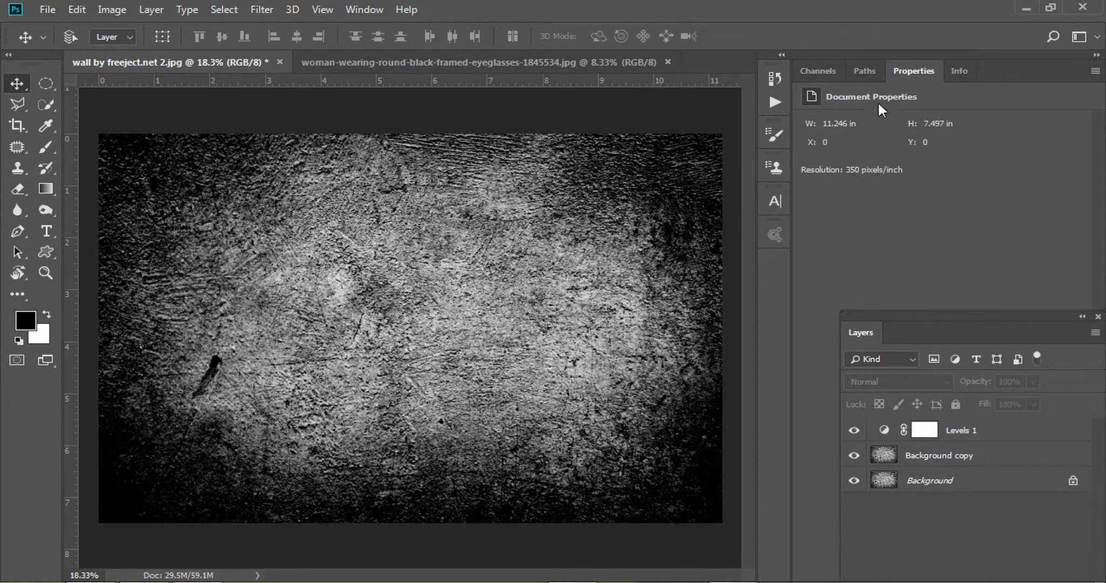
pyautogui.click(882, 431)
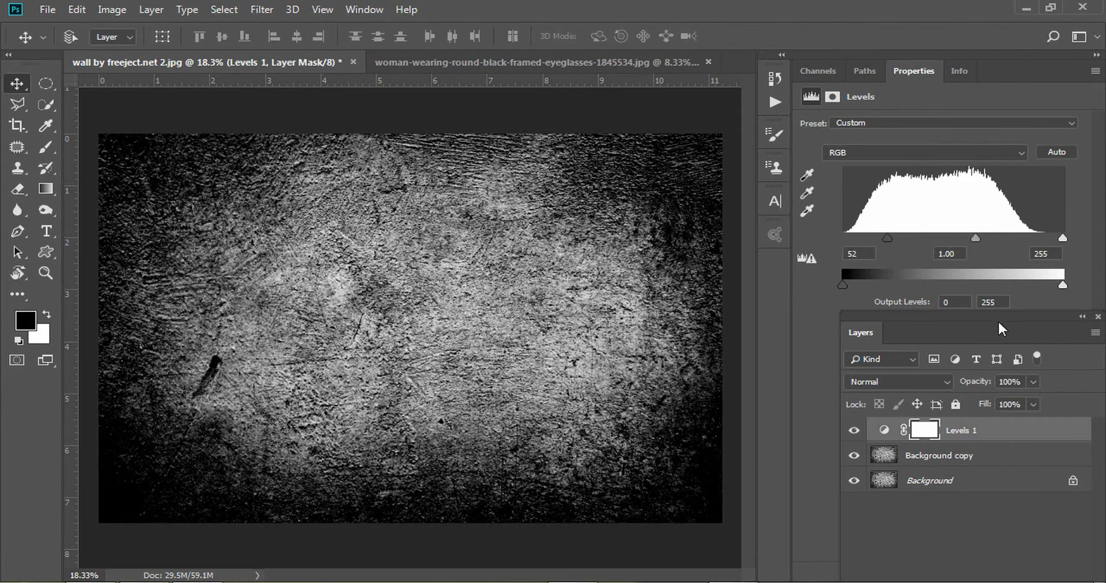
pyautogui.moveTo(997, 320); pyautogui.dragTo(957, 365)
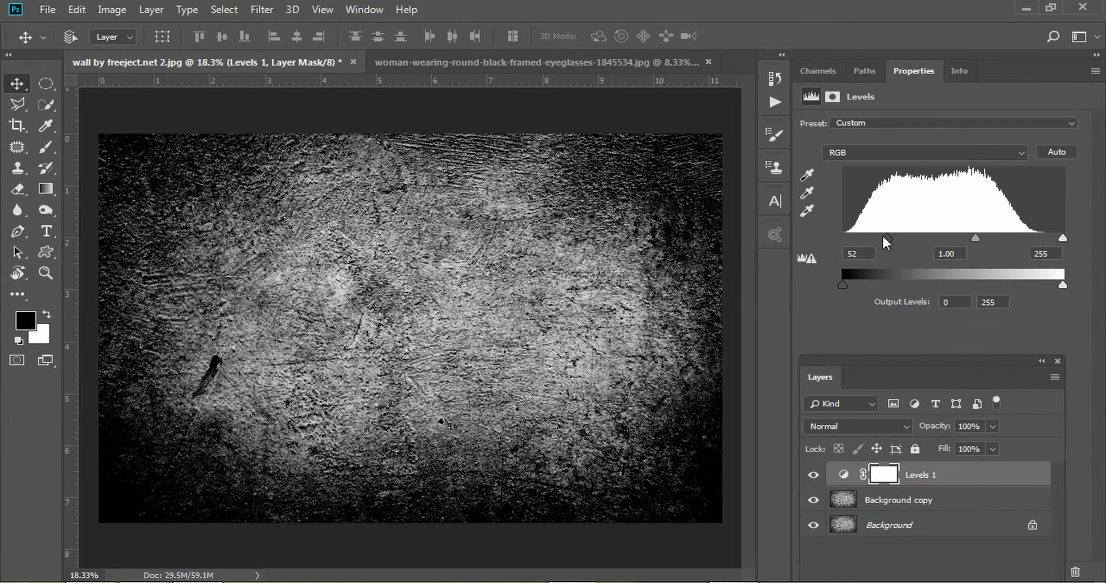
# Step: Try black input points of 43 and 0 and pull the white input point down
pyautogui.moveTo(885, 237); pyautogui.dragTo(879, 237)
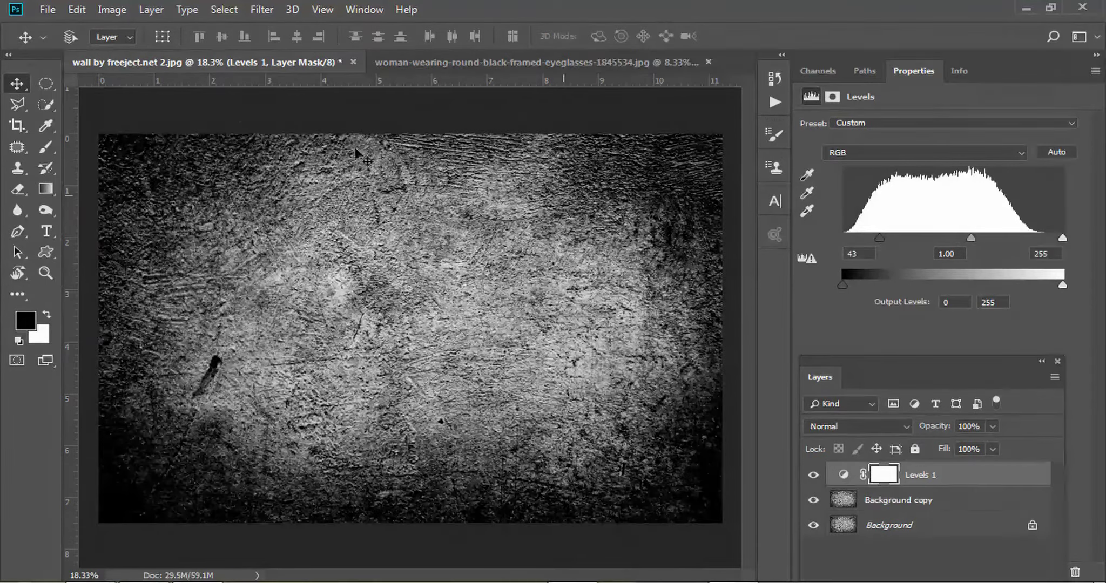
pyautogui.moveTo(98, 118)
pyautogui.mouseDown()
pyautogui.moveTo(243, 207)
pyautogui.moveTo(187, 210)
pyautogui.mouseUp()
pyautogui.moveTo(602, 104); pyautogui.dragTo(737, 230)
pyautogui.moveTo(880, 237); pyautogui.dragTo(844, 237)
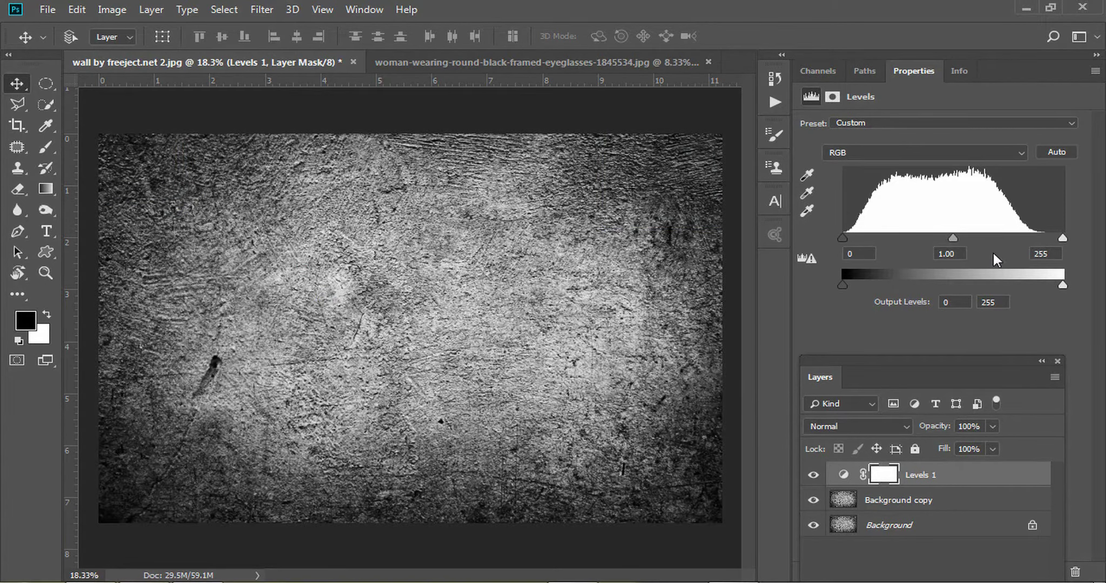
pyautogui.moveTo(1062, 238); pyautogui.dragTo(1017, 237)
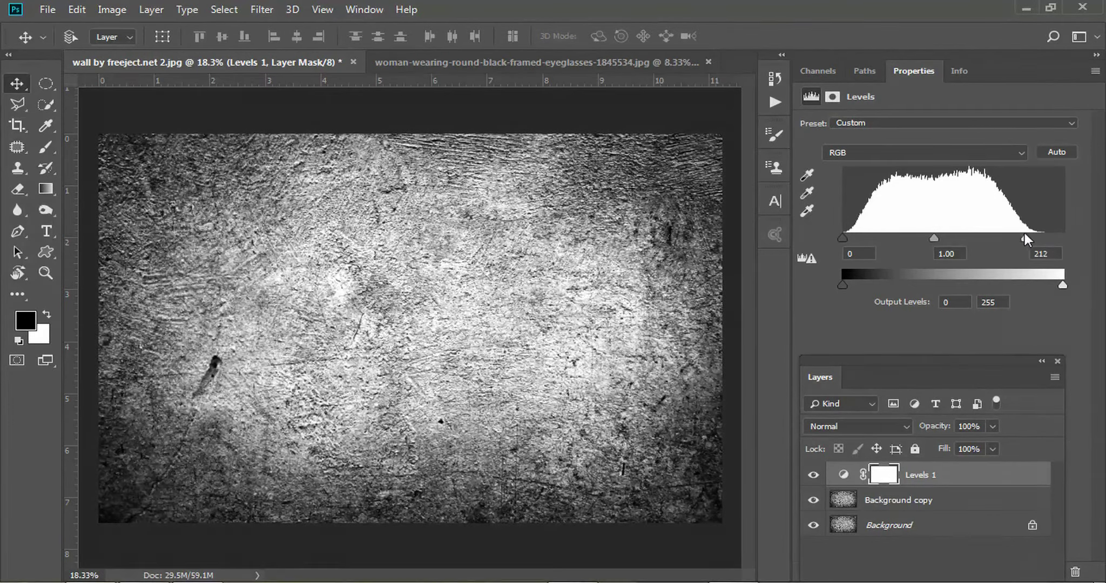
pyautogui.moveTo(243, 166); pyautogui.dragTo(625, 450)
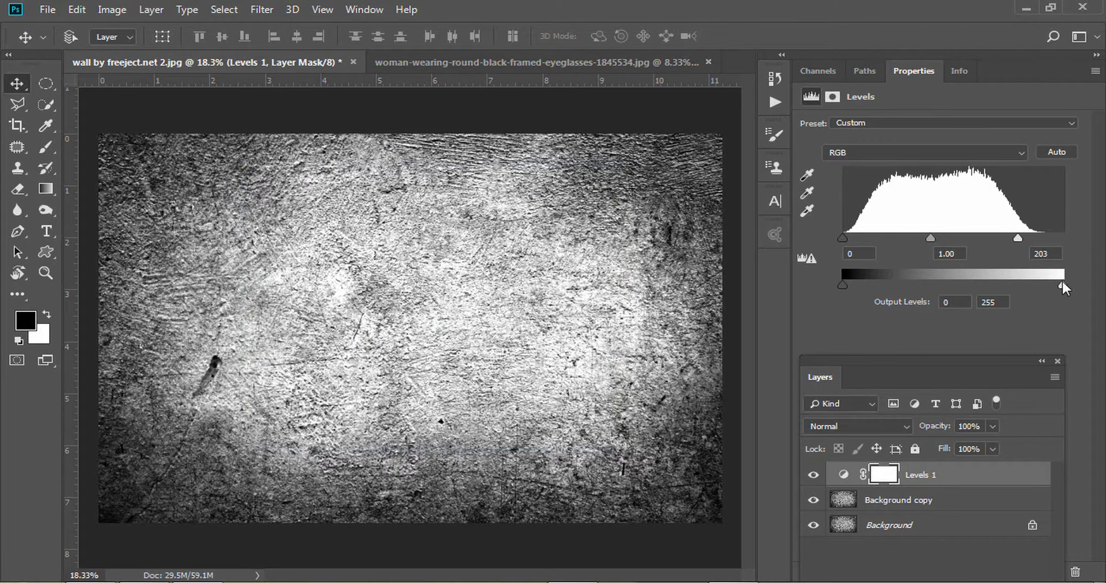
# Step: Settle Levels 1 on black input 41, midtone 1.00 and white input 192
pyautogui.moveTo(1017, 237); pyautogui.dragTo(1008, 237)
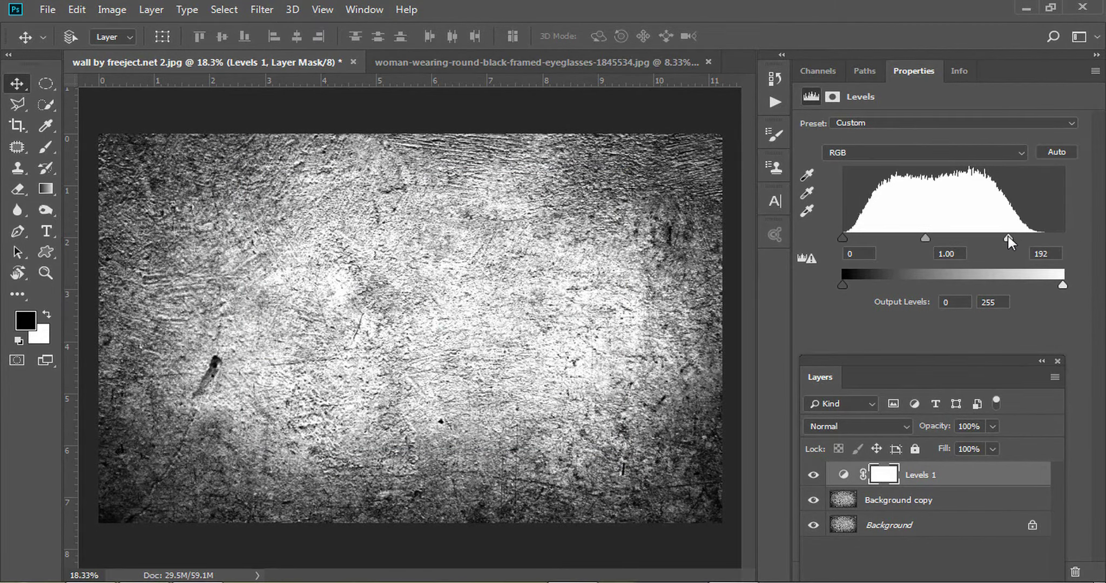
pyautogui.moveTo(1007, 238); pyautogui.dragTo(1093, 240)
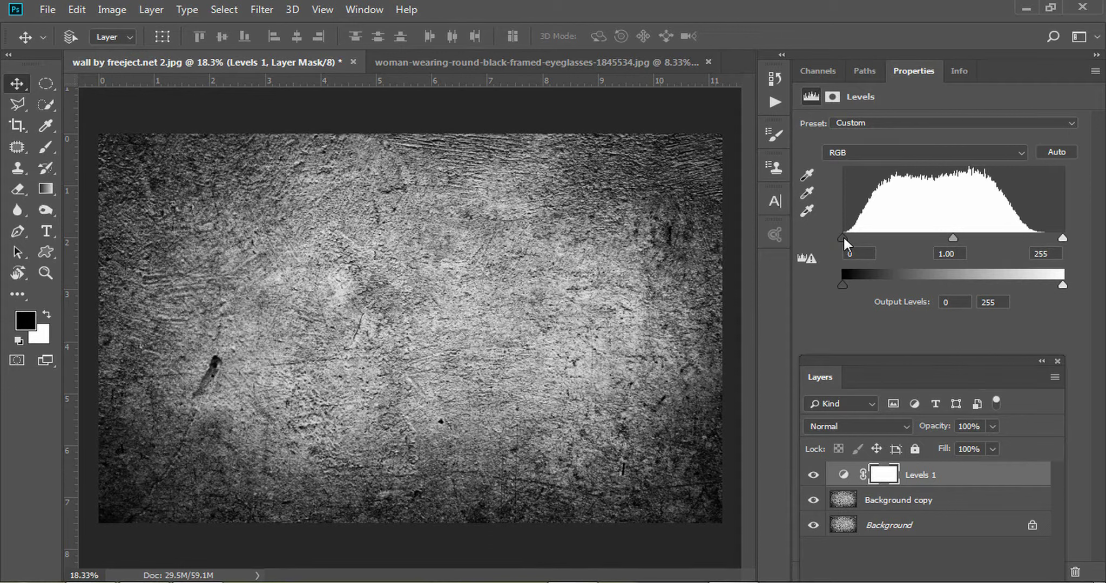
pyautogui.moveTo(844, 238); pyautogui.dragTo(879, 238)
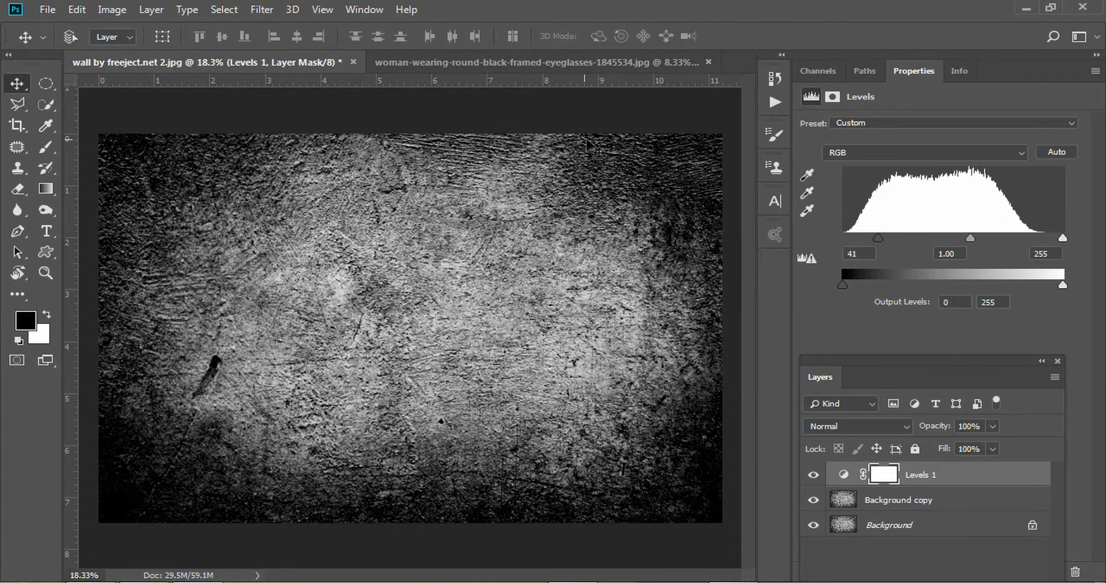
pyautogui.moveTo(570, 111); pyautogui.dragTo(737, 212)
pyautogui.moveTo(1040, 219)
pyautogui.mouseDown()
pyautogui.moveTo(1096, 262)
pyautogui.moveTo(1008, 237)
pyautogui.mouseUp()
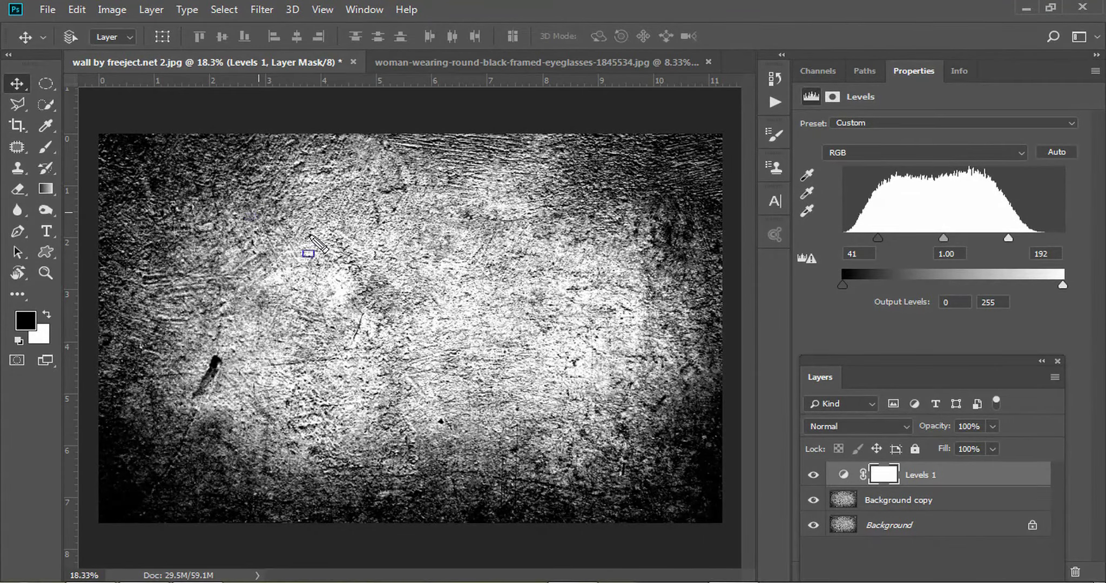
pyautogui.moveTo(250, 197); pyautogui.dragTo(568, 409)
# Step: Zoom the wall texture in and out while moving the white input point back toward 255
pyautogui.scroll(4, 411, 275)
pyautogui.scroll(2, 492, 344)
pyautogui.scroll(1, 492, 344)
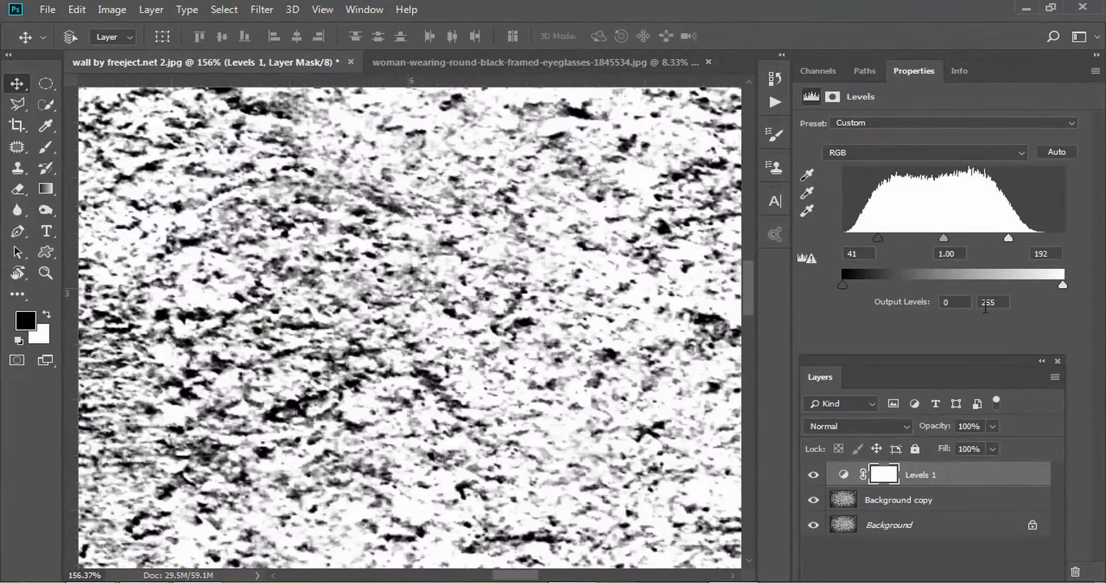
pyautogui.moveTo(1009, 238)
pyautogui.mouseDown()
pyautogui.moveTo(980, 238)
pyautogui.moveTo(1063, 238)
pyautogui.mouseUp()
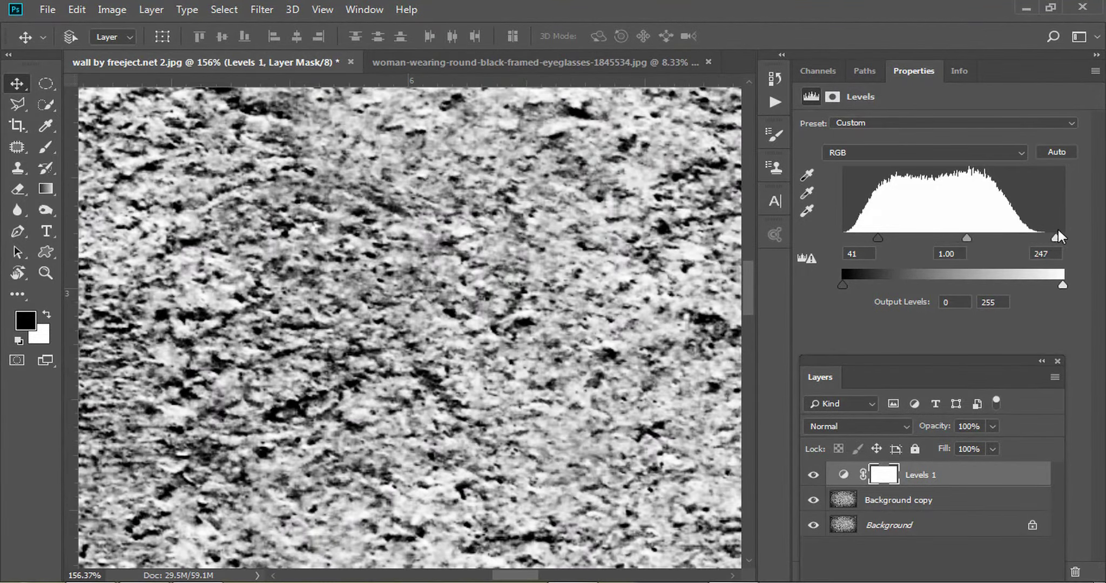
pyautogui.scroll(-2, 516, 348)
pyautogui.scroll(-2, 516, 348)
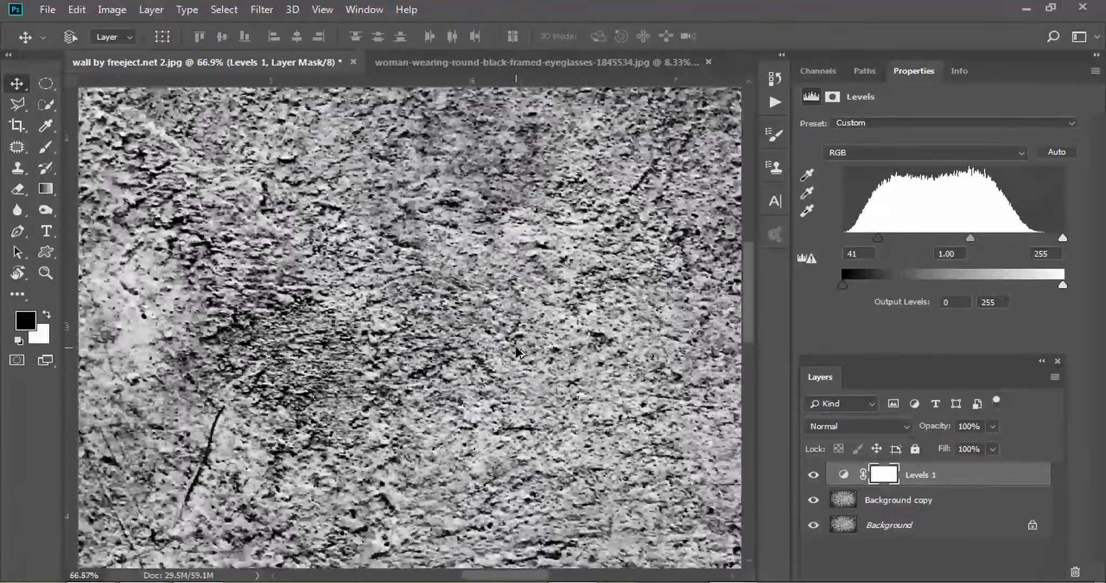
pyautogui.scroll(-2, 516, 349)
pyautogui.scroll(-1, 516, 349)
pyautogui.scroll(-1, 515, 345)
pyautogui.scroll(-1, 515, 345)
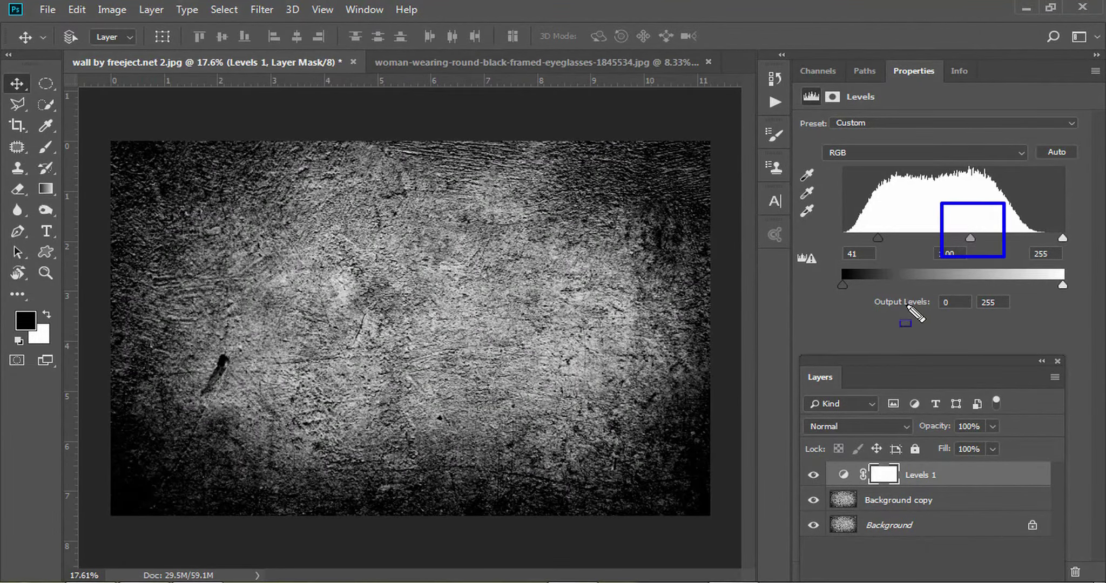
# Step: Reset the black input to 0, set midtone to 0.54, and fit the whole image at 14.3%
pyautogui.moveTo(875, 236); pyautogui.dragTo(842, 236)
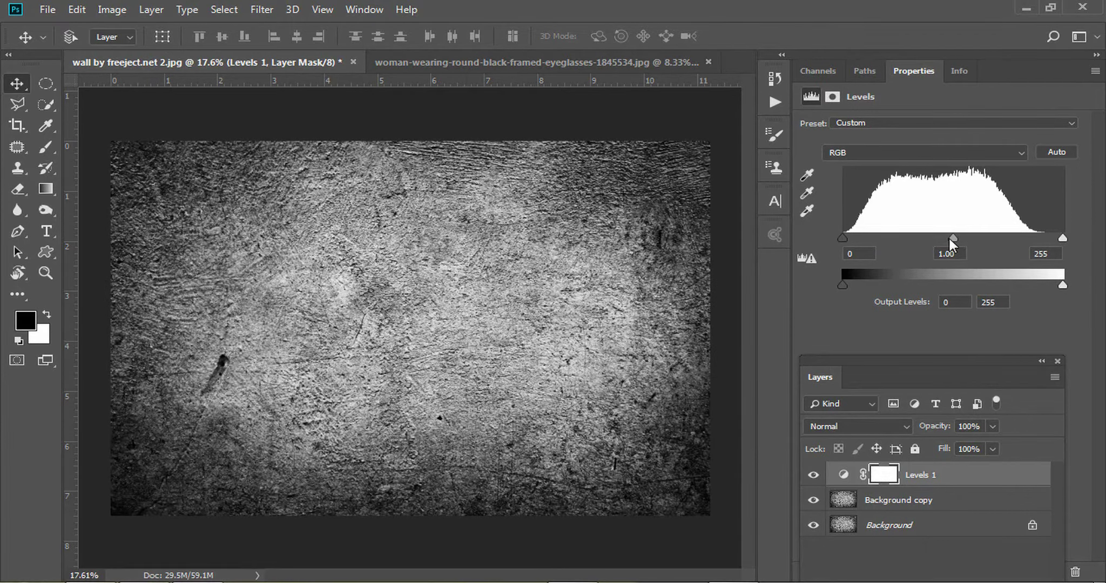
pyautogui.moveTo(952, 237); pyautogui.dragTo(993, 237)
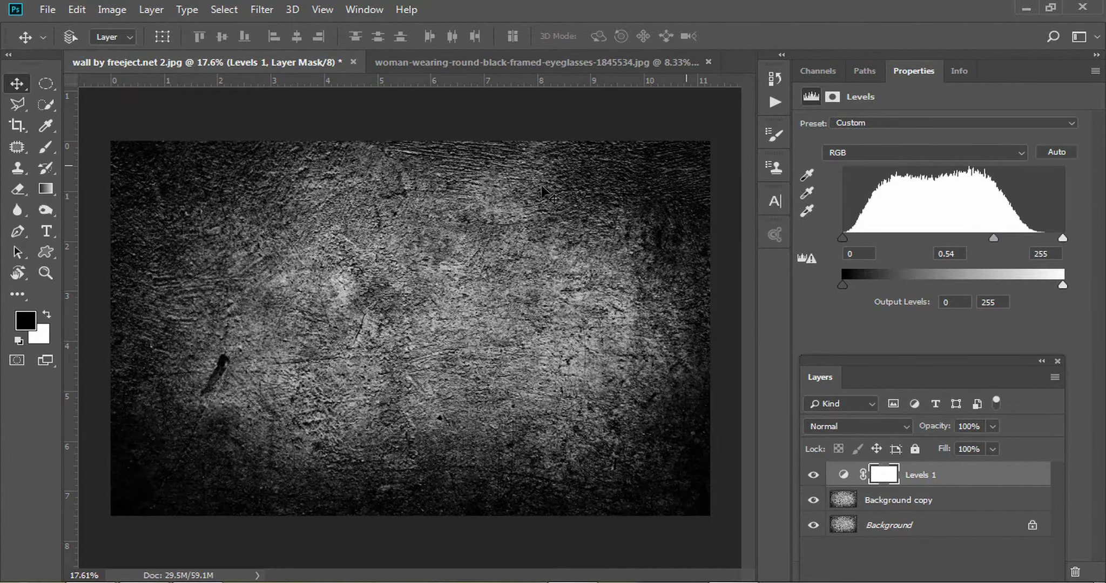
pyautogui.scroll(5, 621, 211)
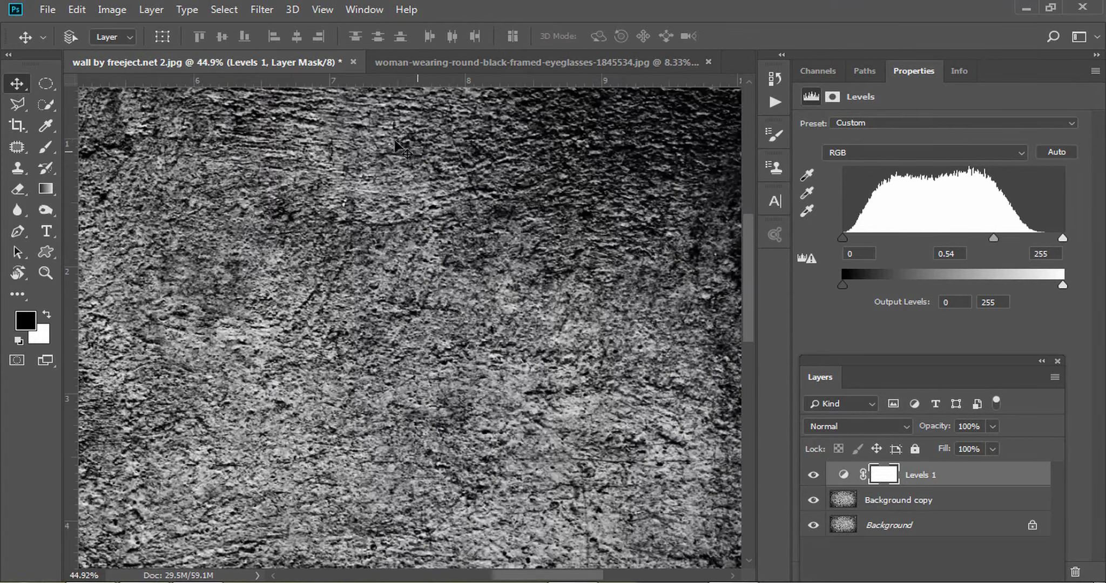
pyautogui.moveTo(331, 136); pyautogui.dragTo(697, 284)
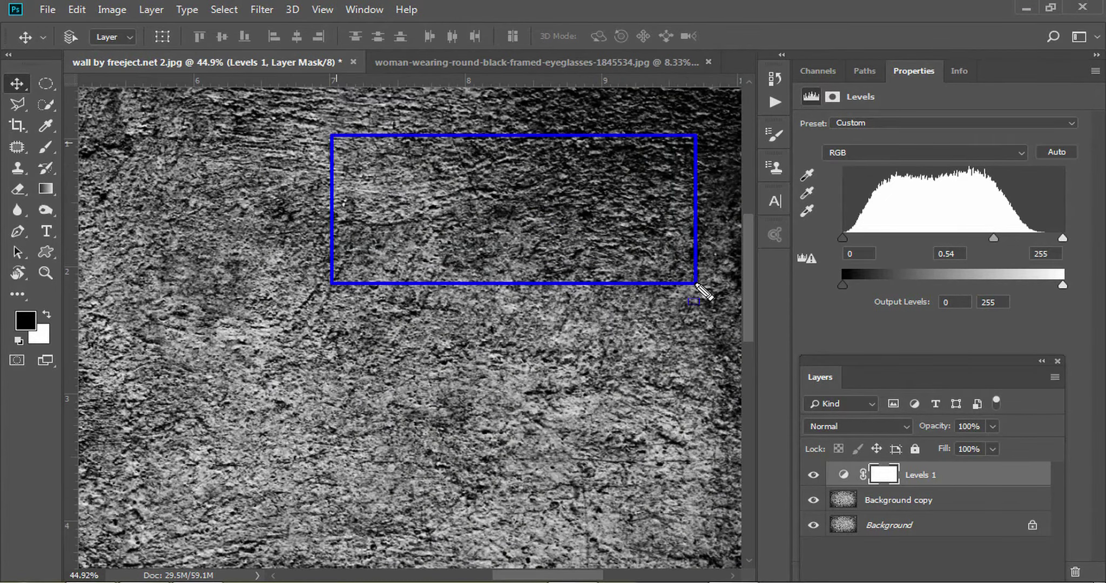
pyautogui.moveTo(452, 164); pyautogui.dragTo(732, 340)
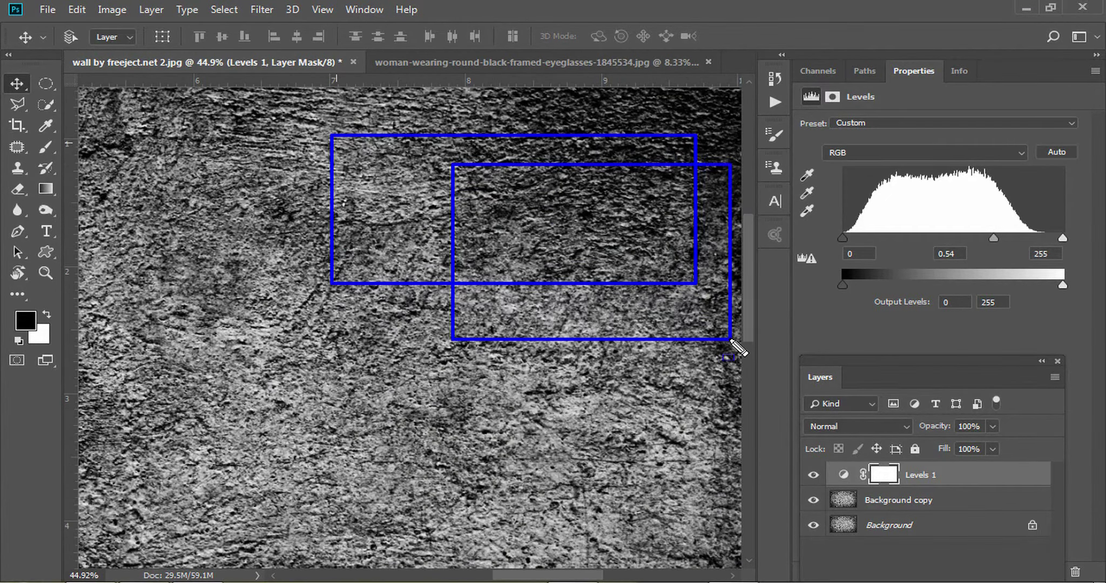
pyautogui.scroll(-5, 559, 270)
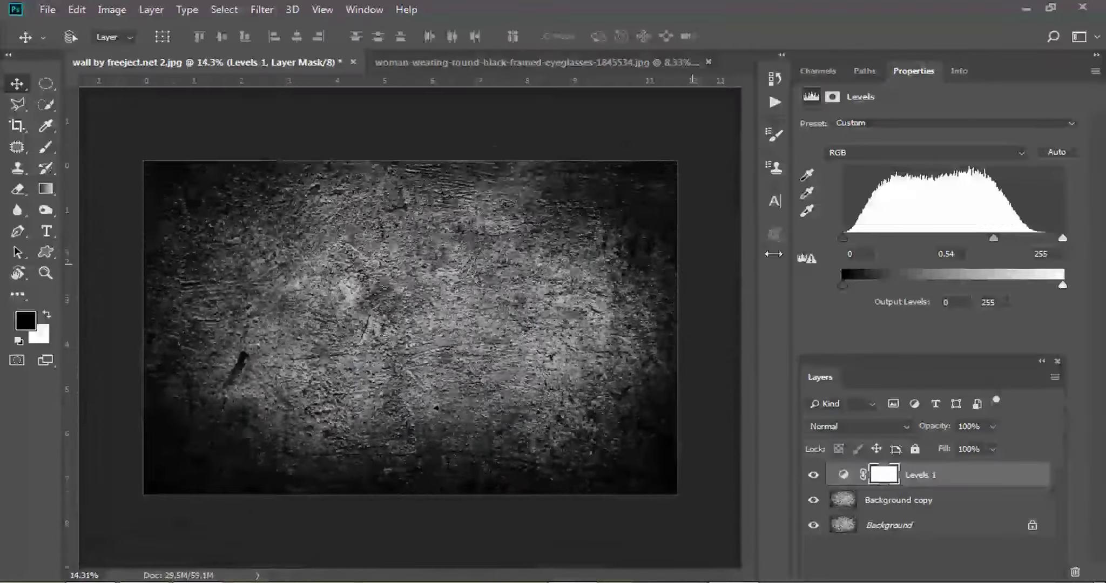
# Step: Try shadow clipping and darker midtones, then settle Levels 1 on 0, 1.44 and 255
pyautogui.moveTo(993, 237); pyautogui.dragTo(940, 237)
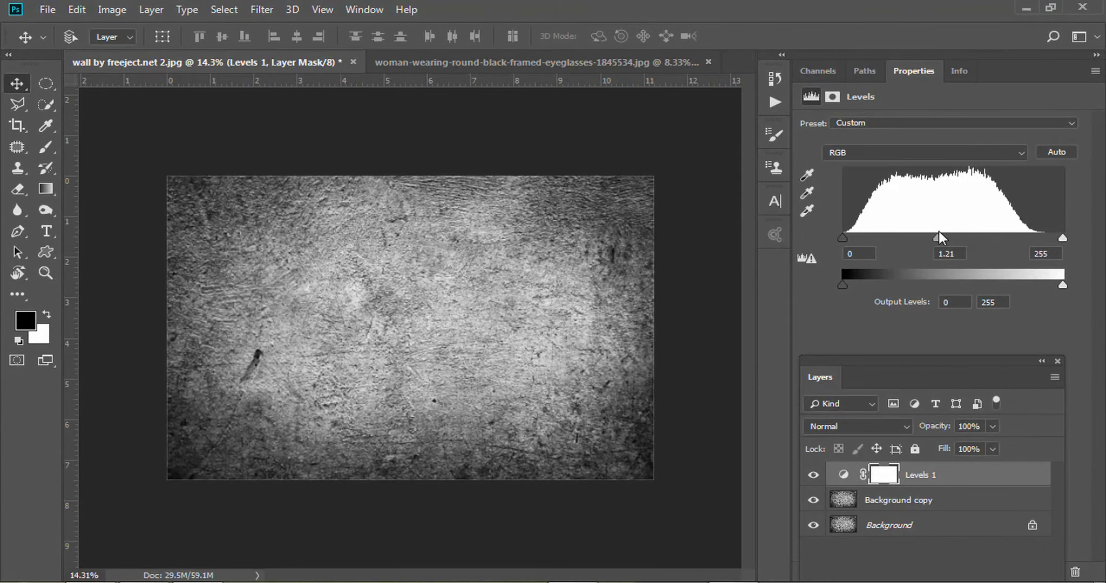
pyautogui.moveTo(842, 238); pyautogui.dragTo(877, 238)
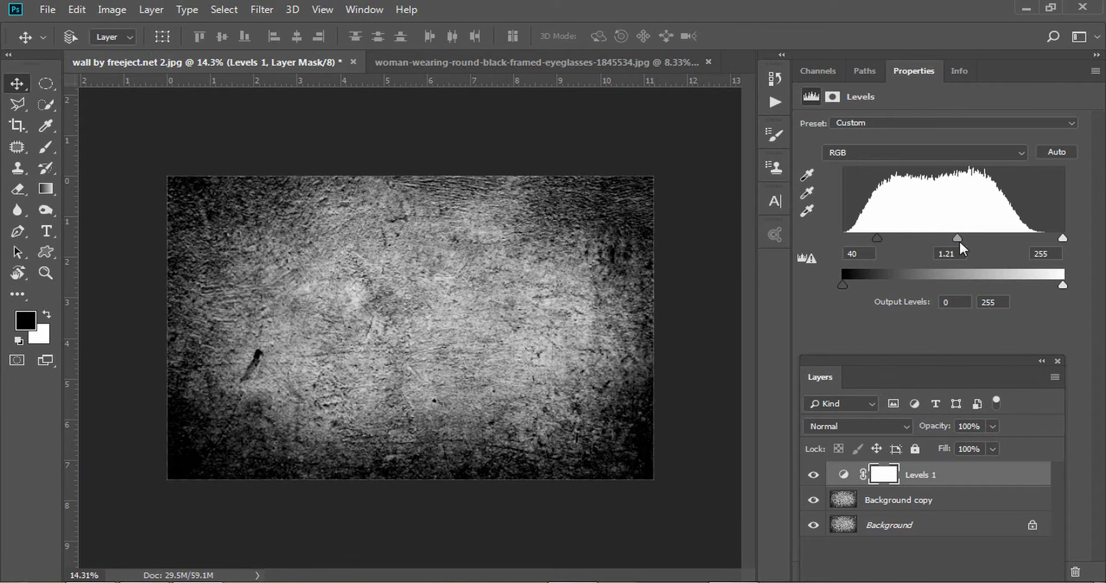
pyautogui.moveTo(958, 239); pyautogui.dragTo(985, 238)
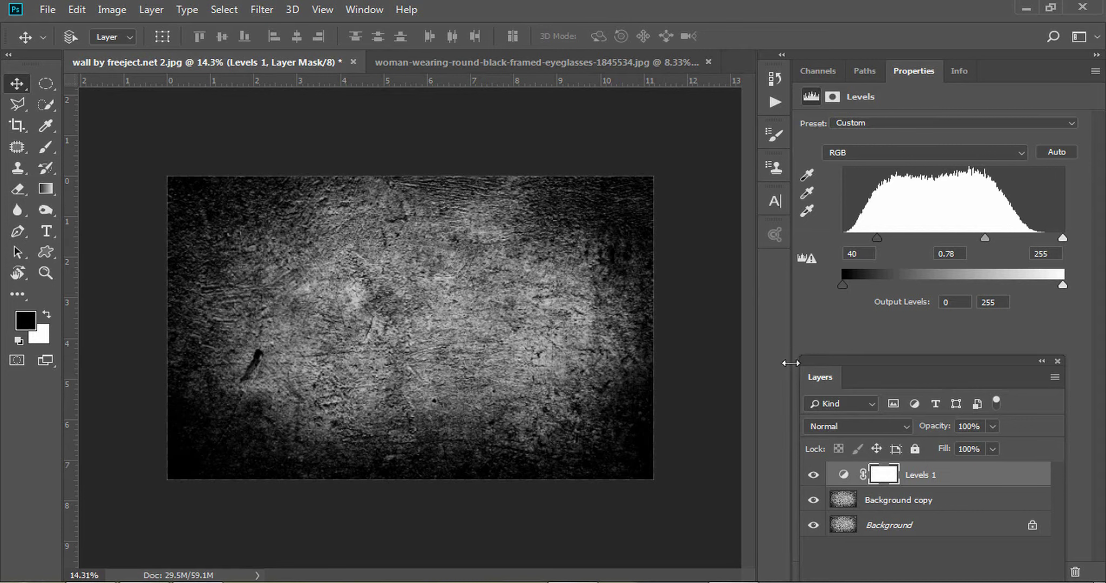
pyautogui.moveTo(876, 238); pyautogui.dragTo(842, 238)
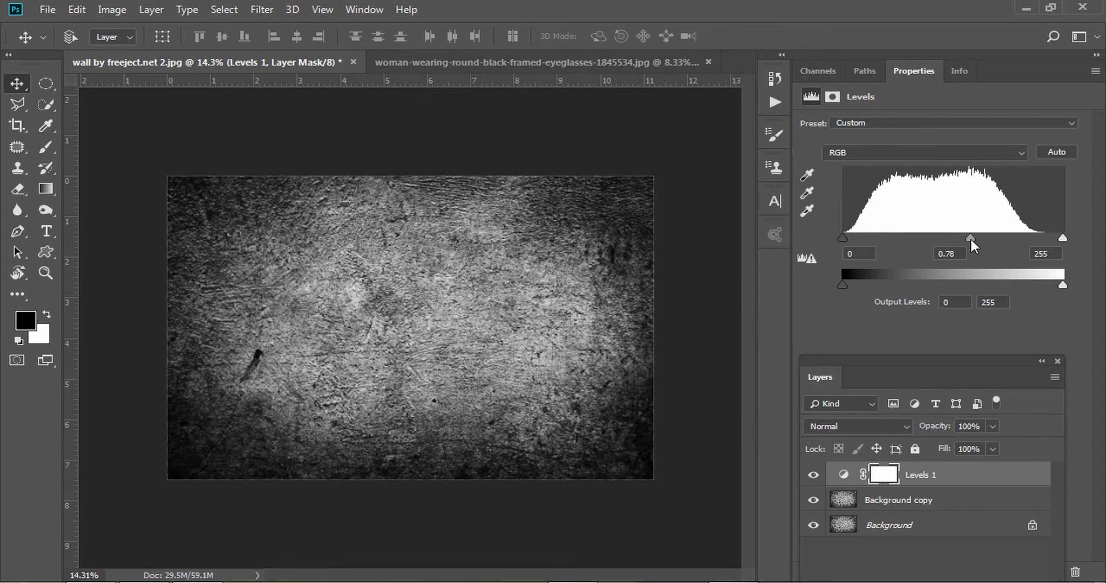
pyautogui.moveTo(969, 238); pyautogui.dragTo(924, 238)
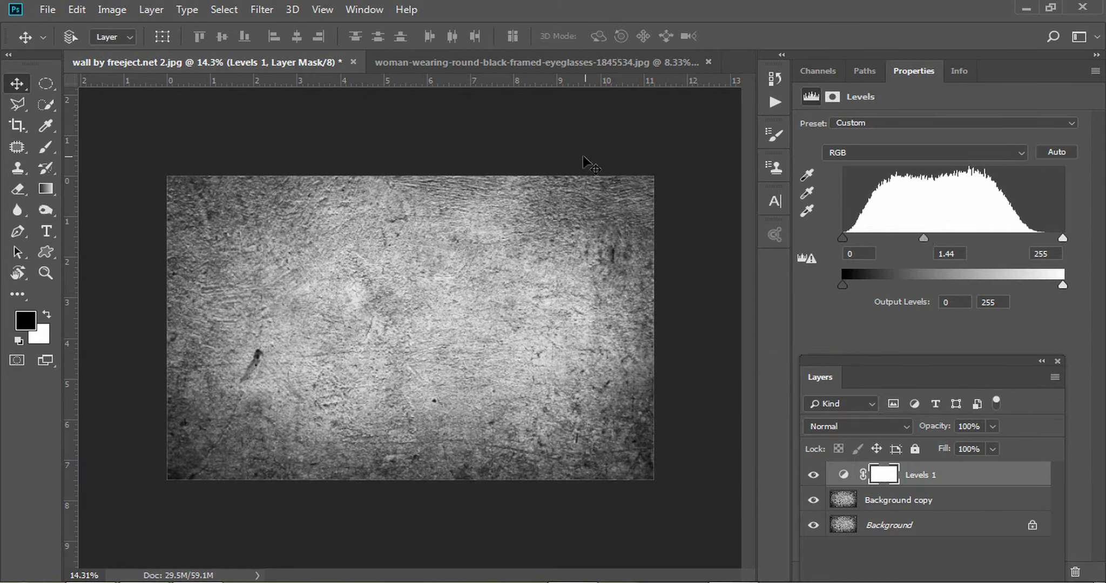
pyautogui.moveTo(492, 172); pyautogui.dragTo(641, 279)
pyautogui.moveTo(549, 110); pyautogui.dragTo(709, 240)
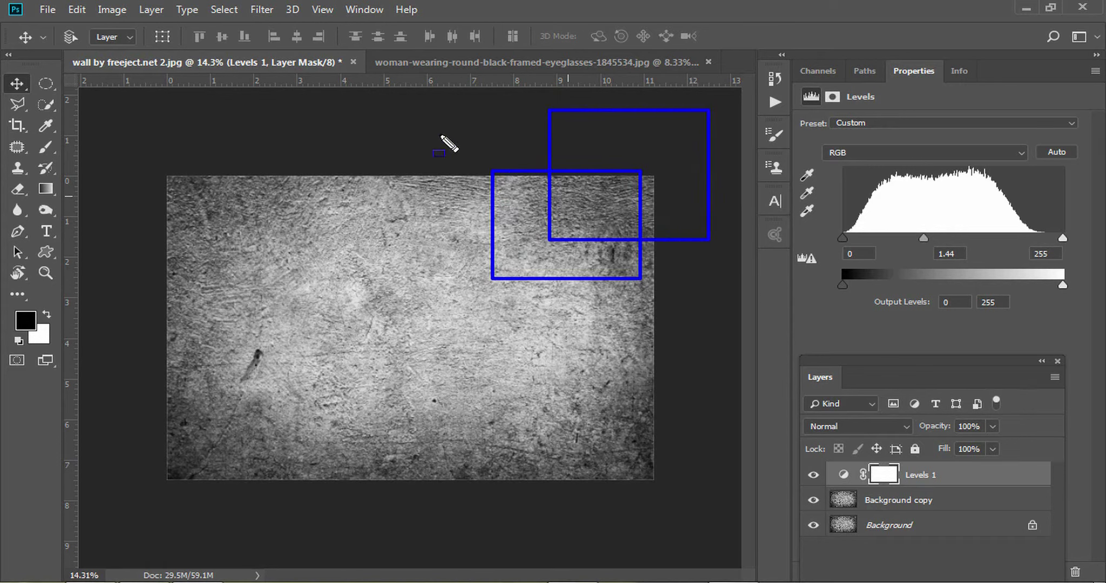
pyautogui.moveTo(436, 131); pyautogui.dragTo(736, 259)
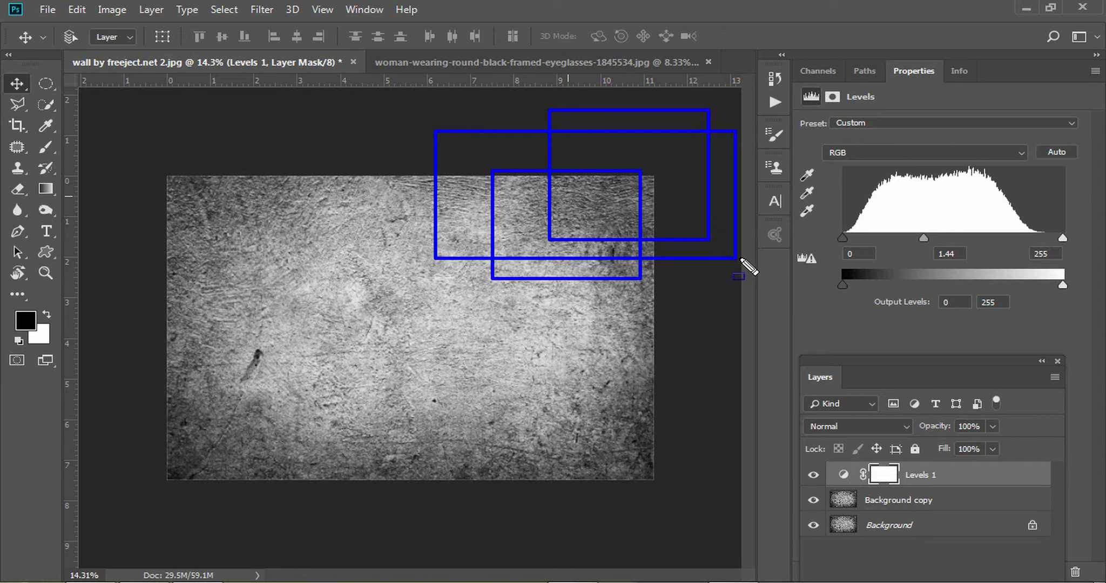
pyautogui.press('Escape')
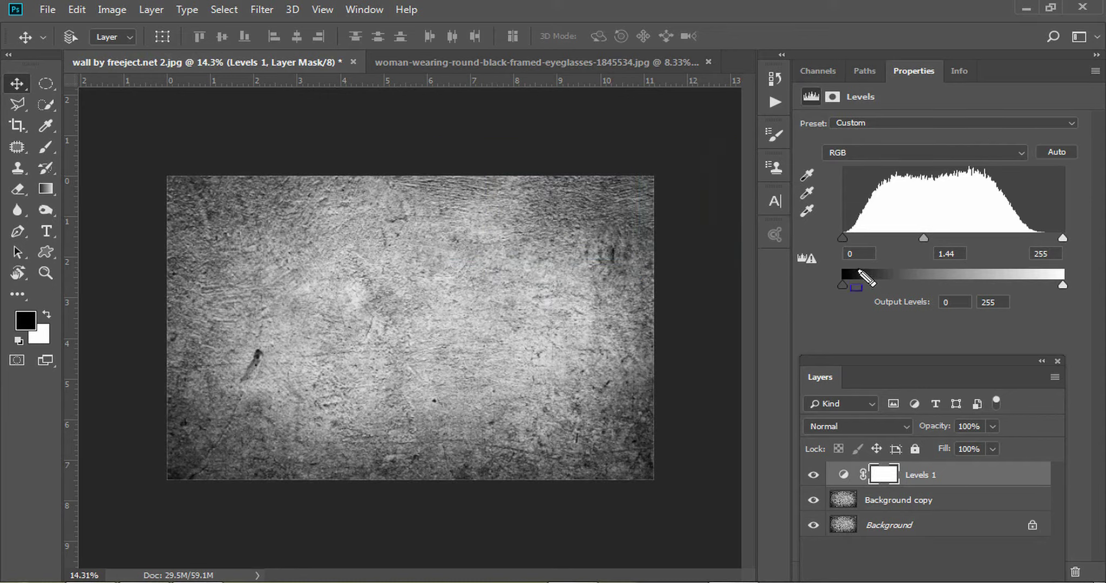
pyautogui.moveTo(828, 254); pyautogui.dragTo(1071, 296)
pyautogui.press('Escape')
pyautogui.moveTo(825, 157)
pyautogui.mouseDown()
pyautogui.moveTo(990, 251)
pyautogui.moveTo(1065, 249)
pyautogui.mouseUp()
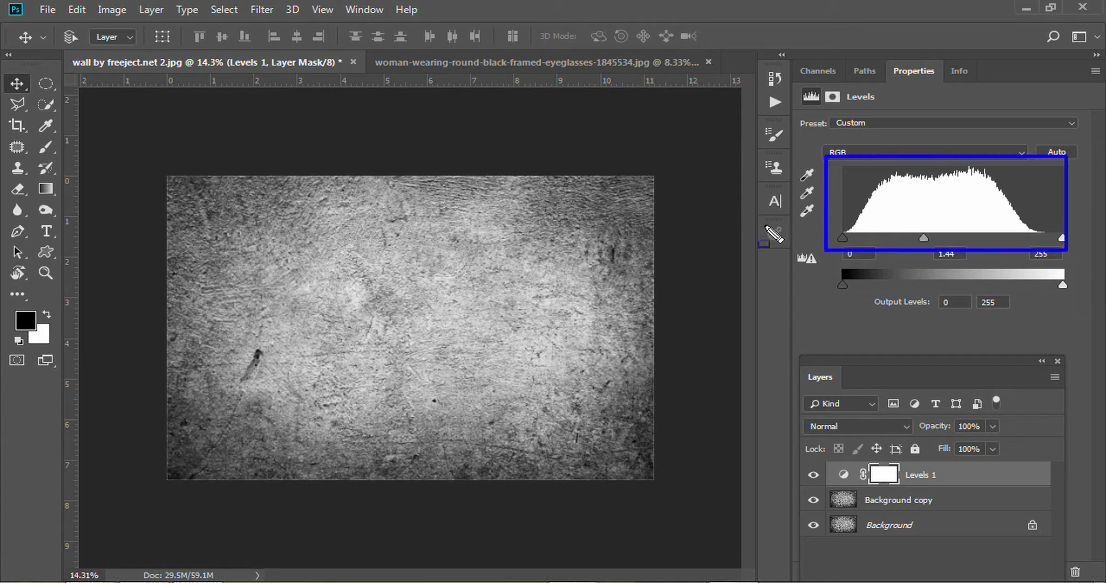
pyautogui.press('Escape')
pyautogui.moveTo(820, 302); pyautogui.dragTo(1079, 267)
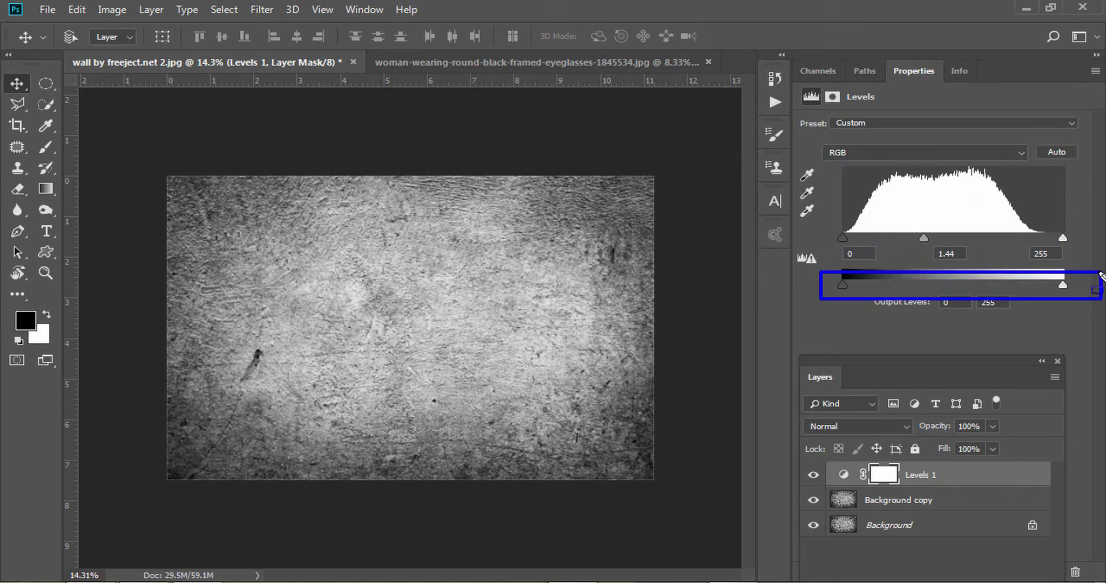
pyautogui.press('Escape')
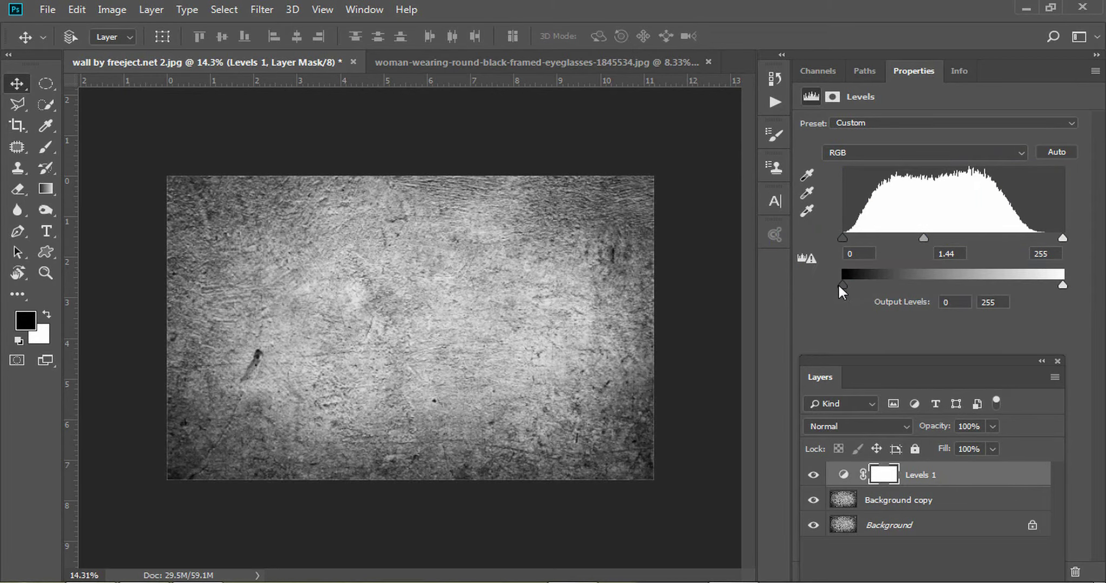
pyautogui.moveTo(842, 285)
pyautogui.mouseDown()
pyautogui.moveTo(968, 285)
pyautogui.moveTo(842, 285)
pyautogui.mouseUp()
pyautogui.moveTo(476, 138); pyautogui.dragTo(729, 280)
pyautogui.press('Escape')
pyautogui.moveTo(842, 285); pyautogui.dragTo(954, 285)
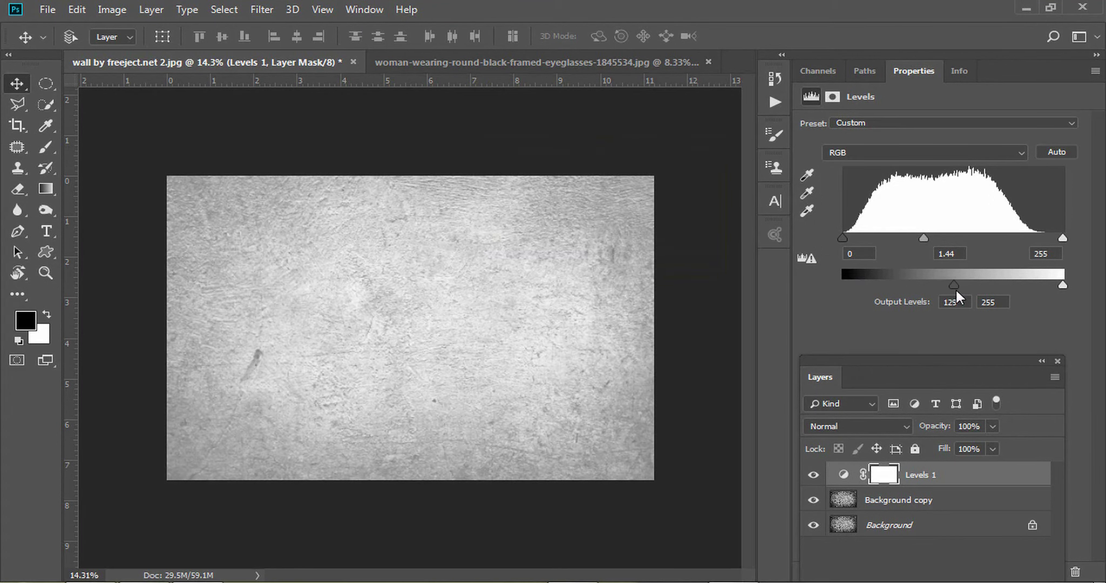
pyautogui.moveTo(539, 134); pyautogui.dragTo(657, 220)
pyautogui.press('Escape')
pyautogui.moveTo(952, 286); pyautogui.dragTo(841, 285)
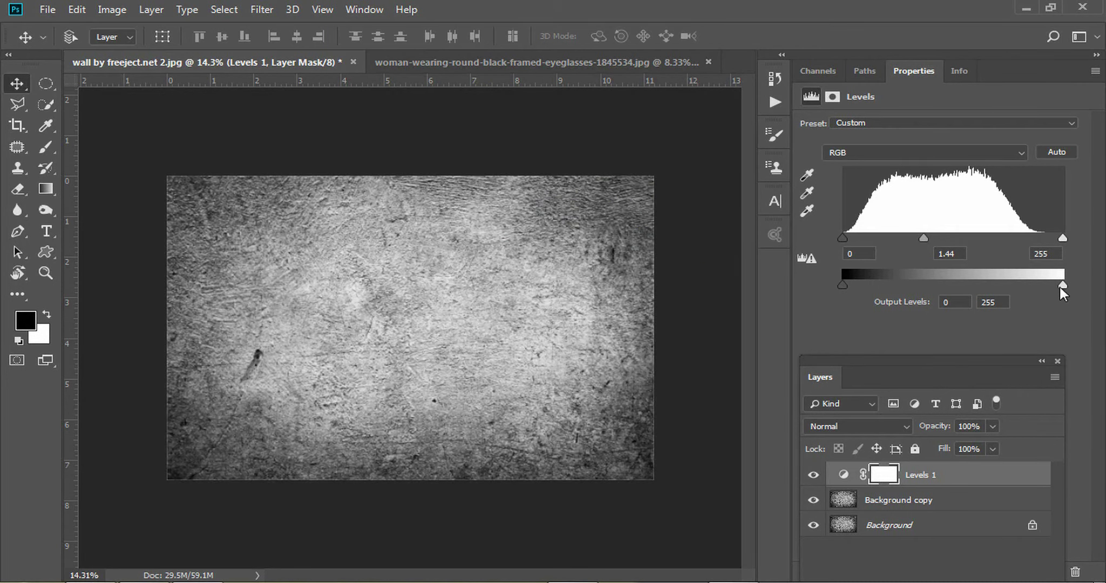
pyautogui.moveTo(1063, 285); pyautogui.dragTo(964, 285)
pyautogui.moveTo(441, 128); pyautogui.dragTo(696, 298)
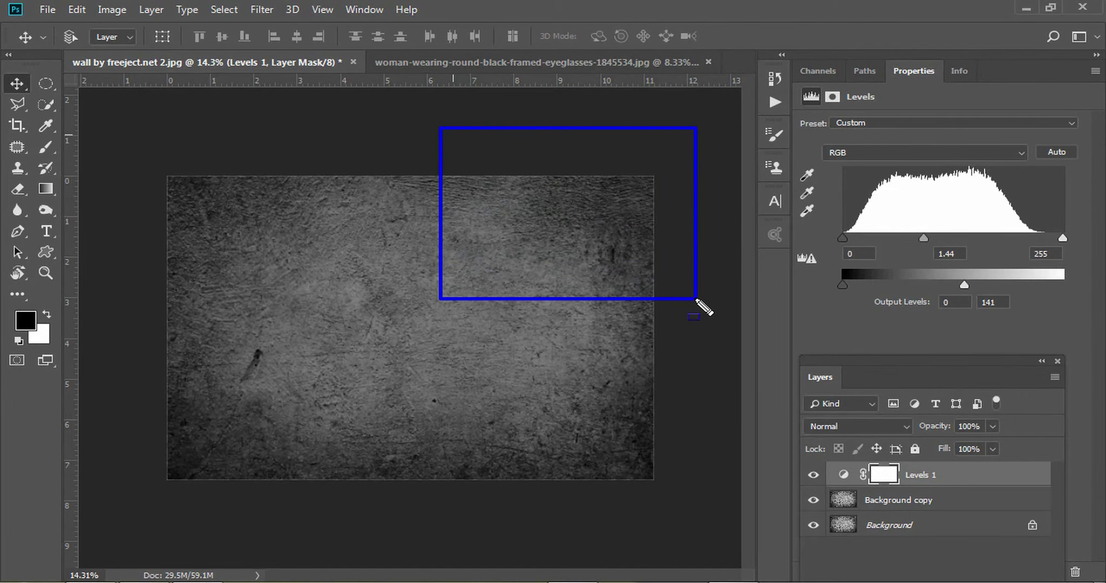
pyautogui.press('Escape')
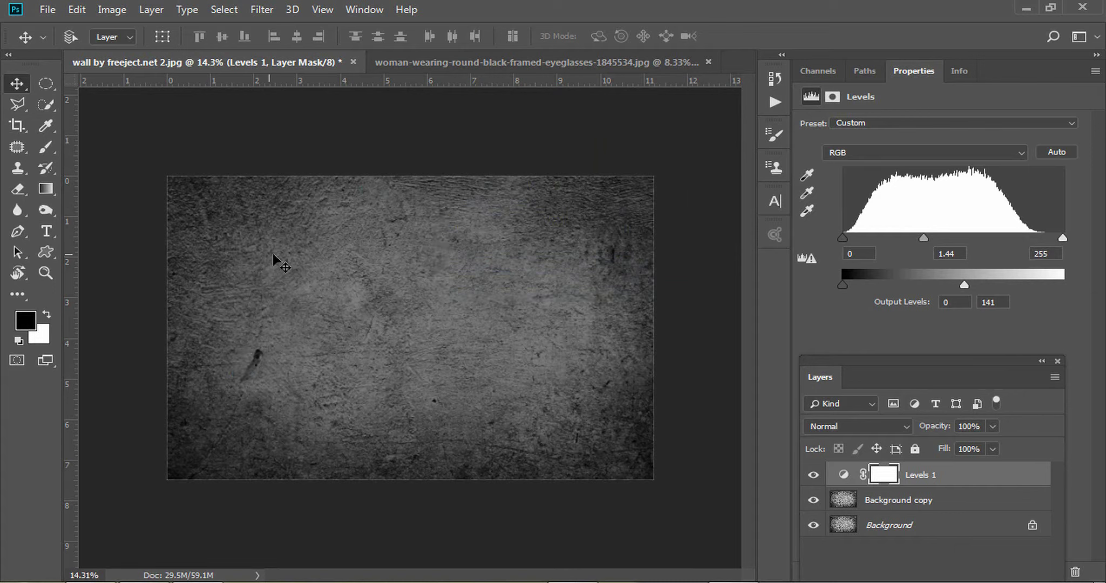
pyautogui.moveTo(344, 253); pyautogui.dragTo(603, 408)
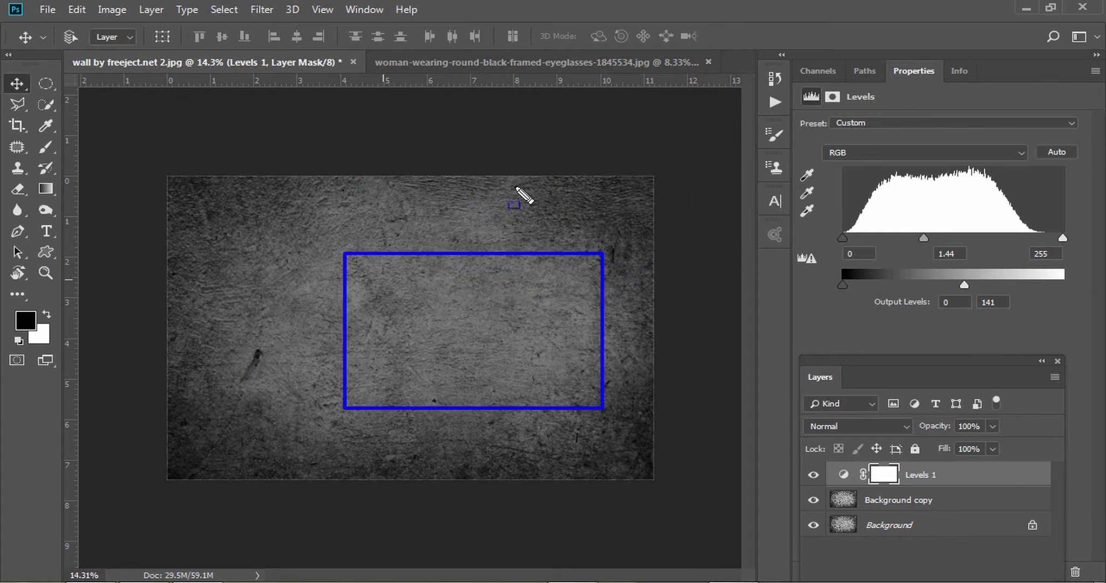
pyautogui.press('Escape')
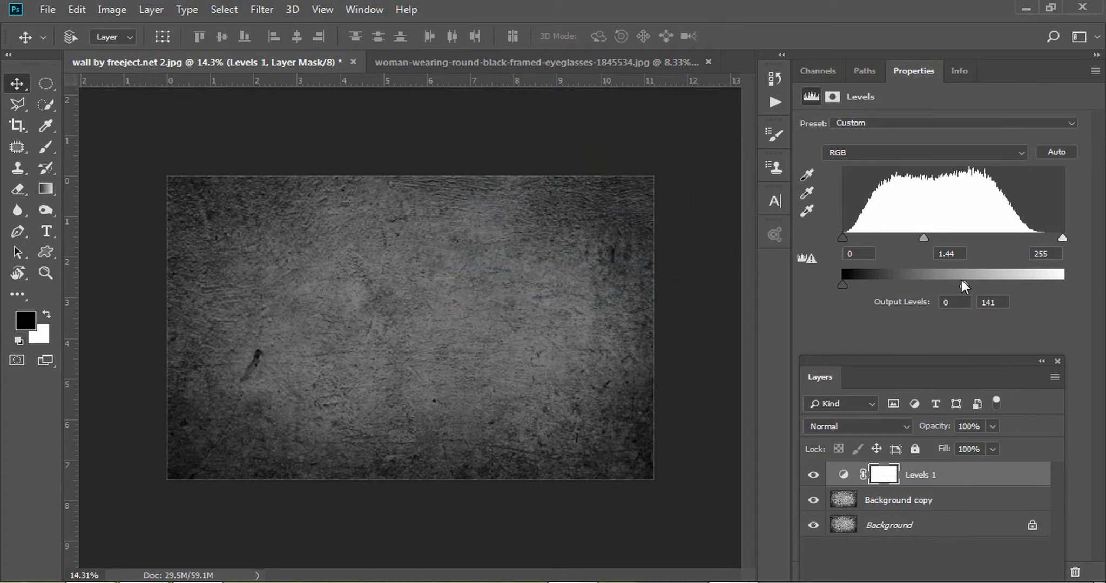
pyautogui.moveTo(960, 279); pyautogui.dragTo(1063, 285)
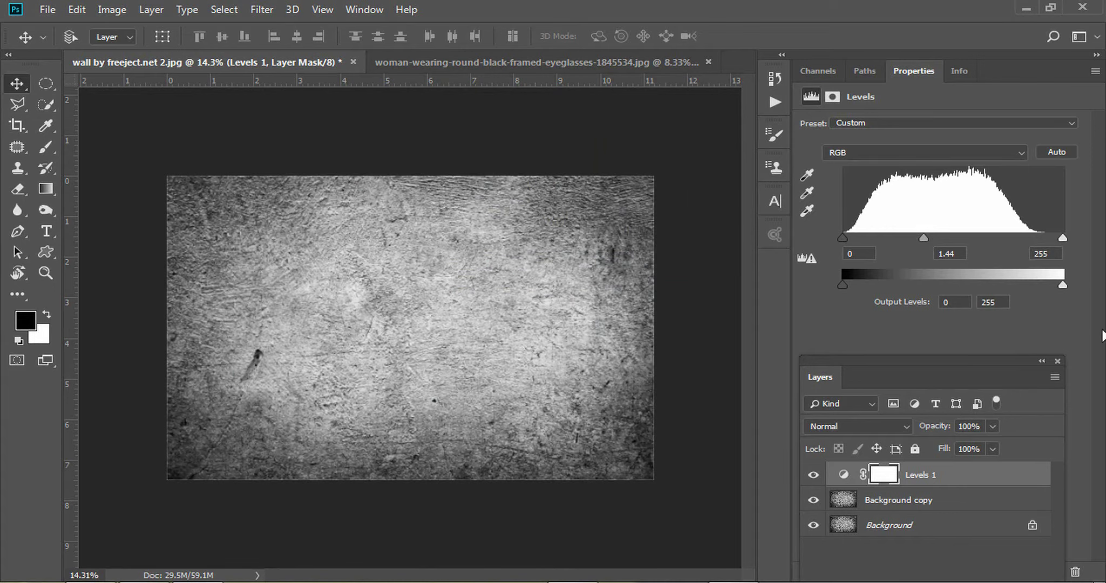
pyautogui.click(893, 147)
pyautogui.click(846, 148)
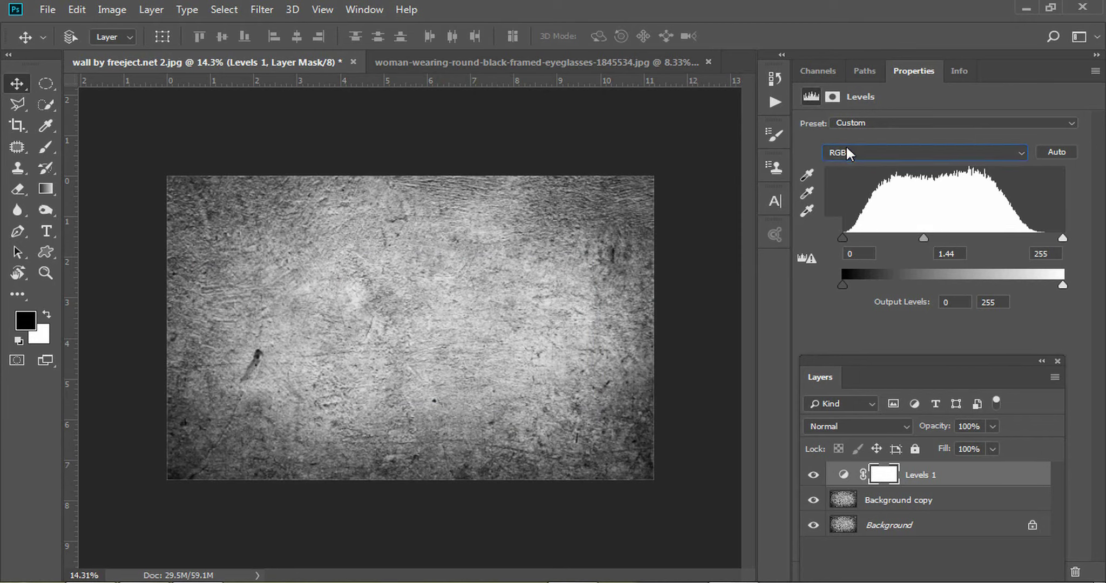